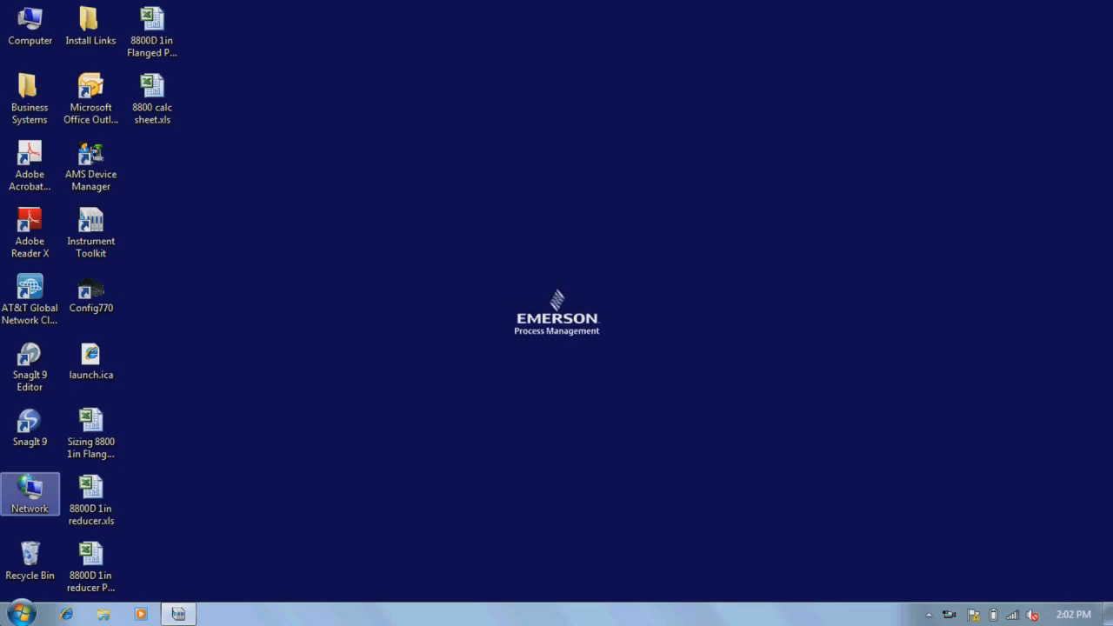
Step: Launch Instrument Toolkit from the Toolkit Quote folder in All Programs
left_click(21, 613)
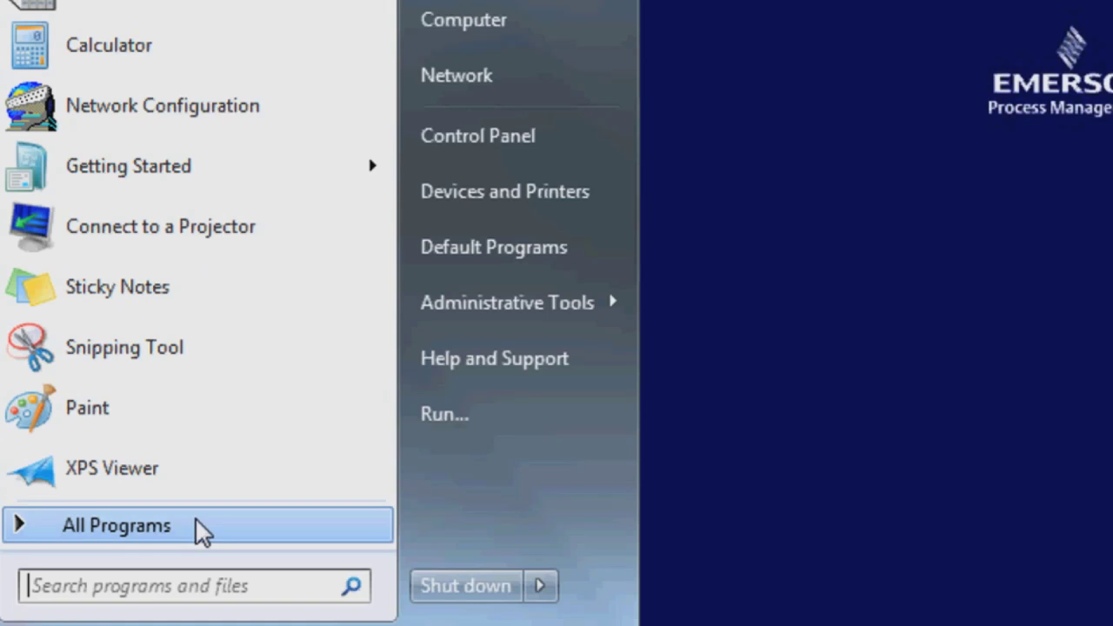
left_click(200, 529)
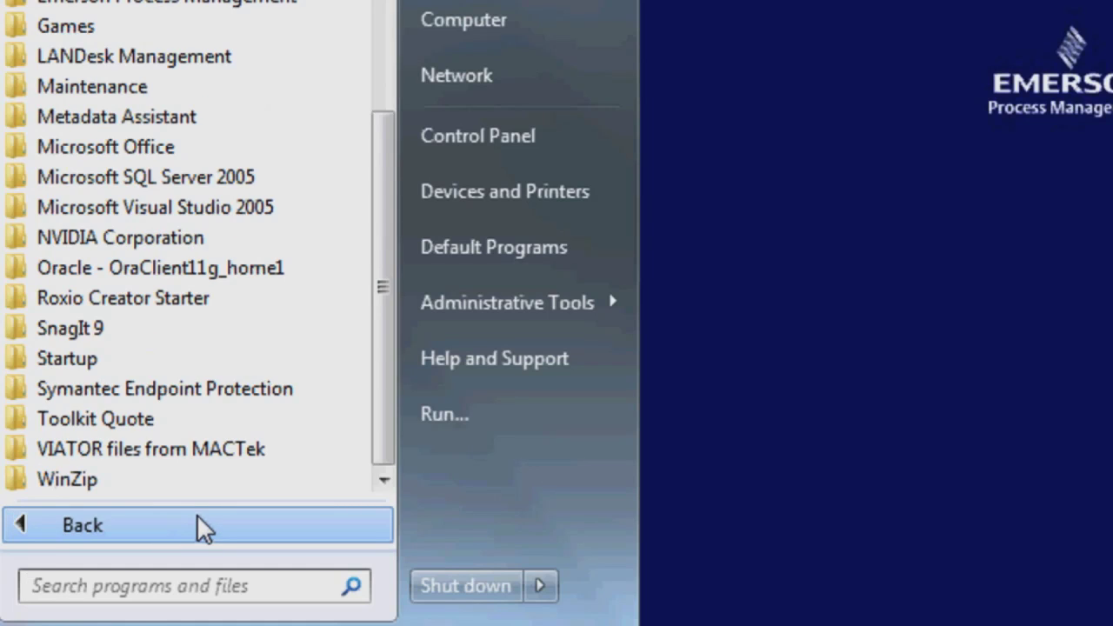
left_click(243, 425)
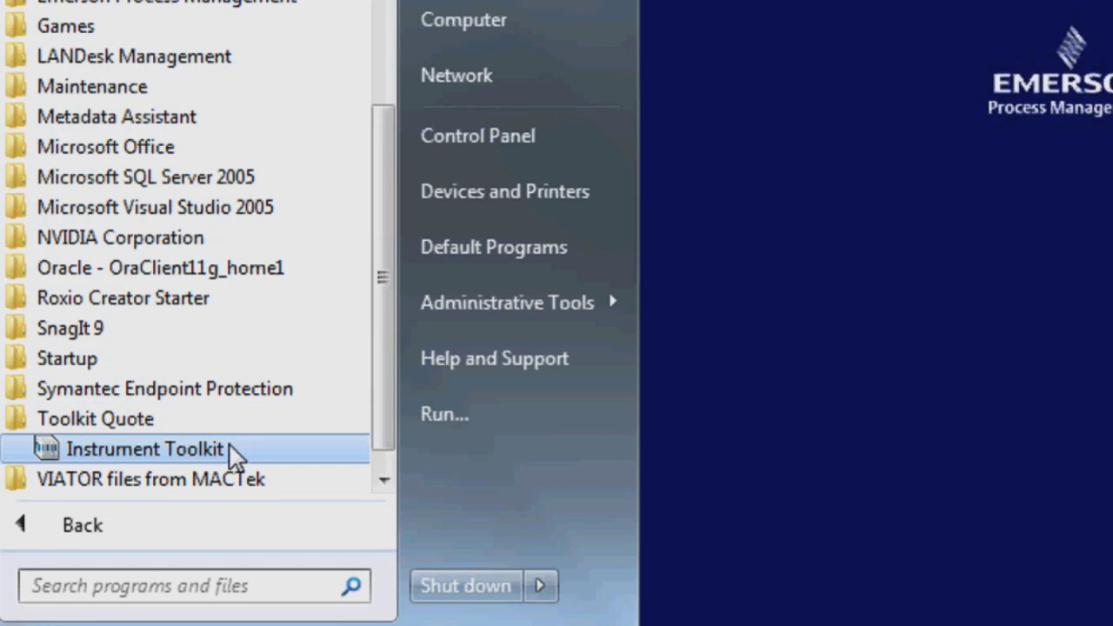
left_click(231, 445)
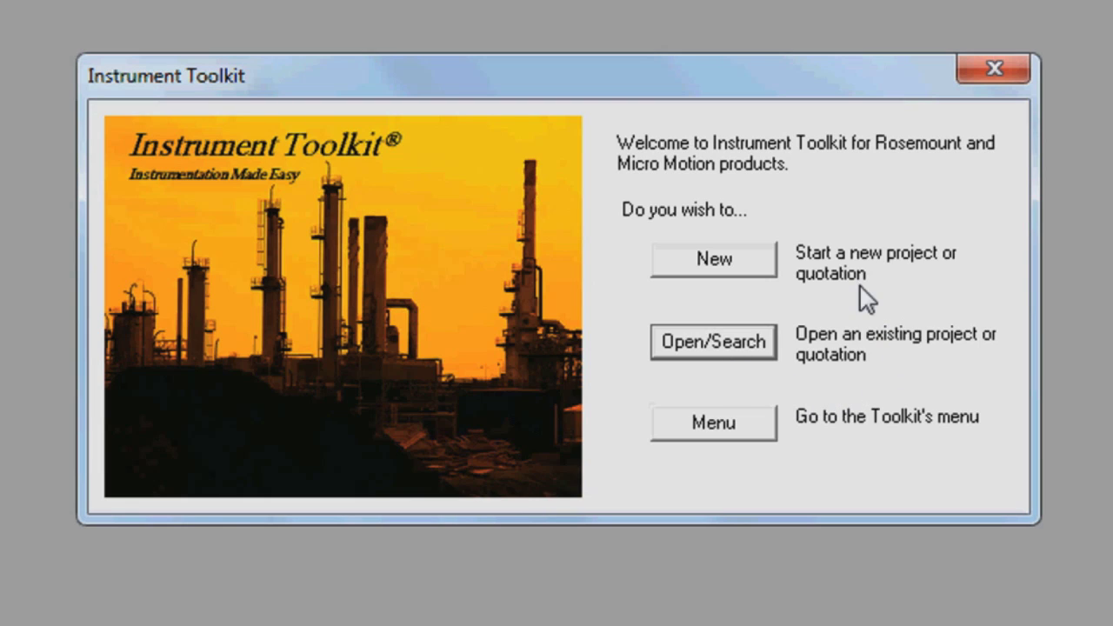
Step: Create a new project named 'Example'
left_click(730, 259)
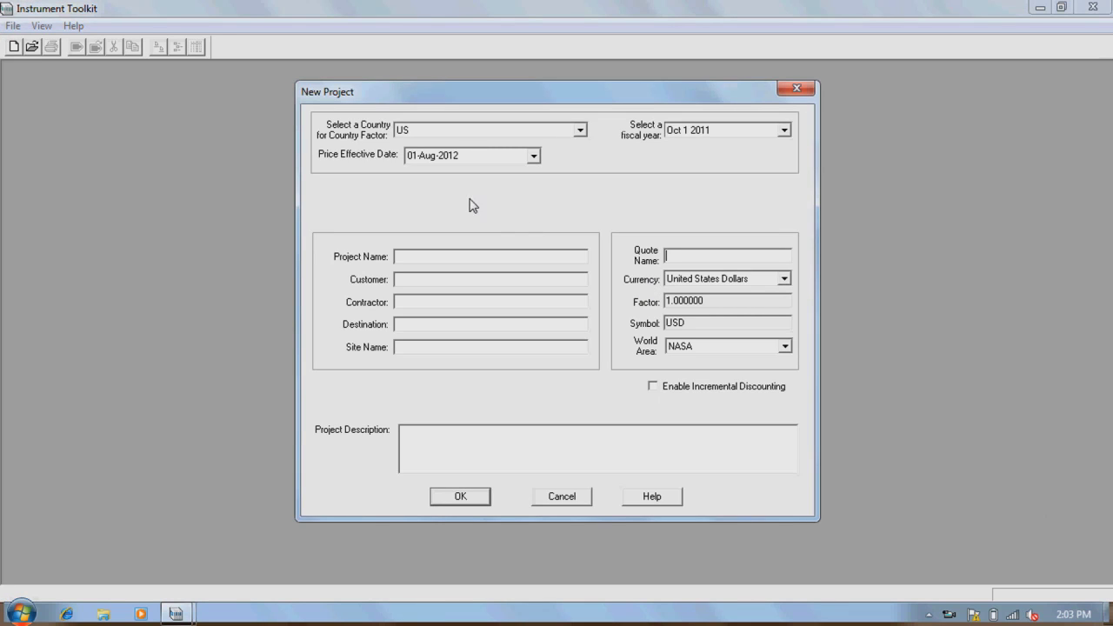
left_click(450, 253)
type("Example")
left_click(459, 498)
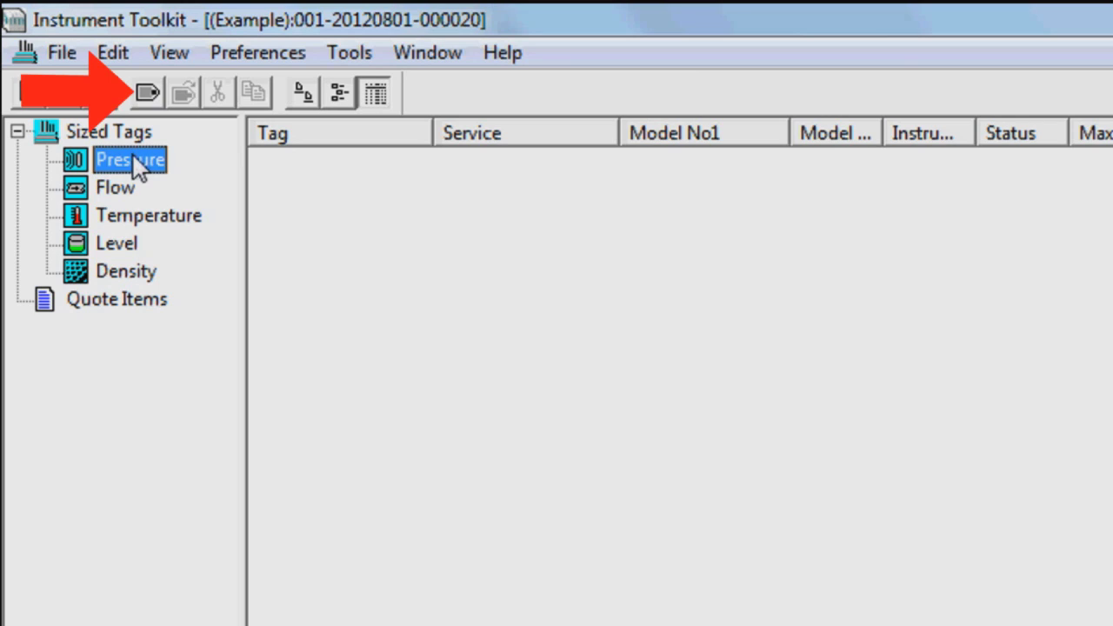
Step: Add a new Flow tag with the Vortex Flowmeter device type
double_click(124, 191)
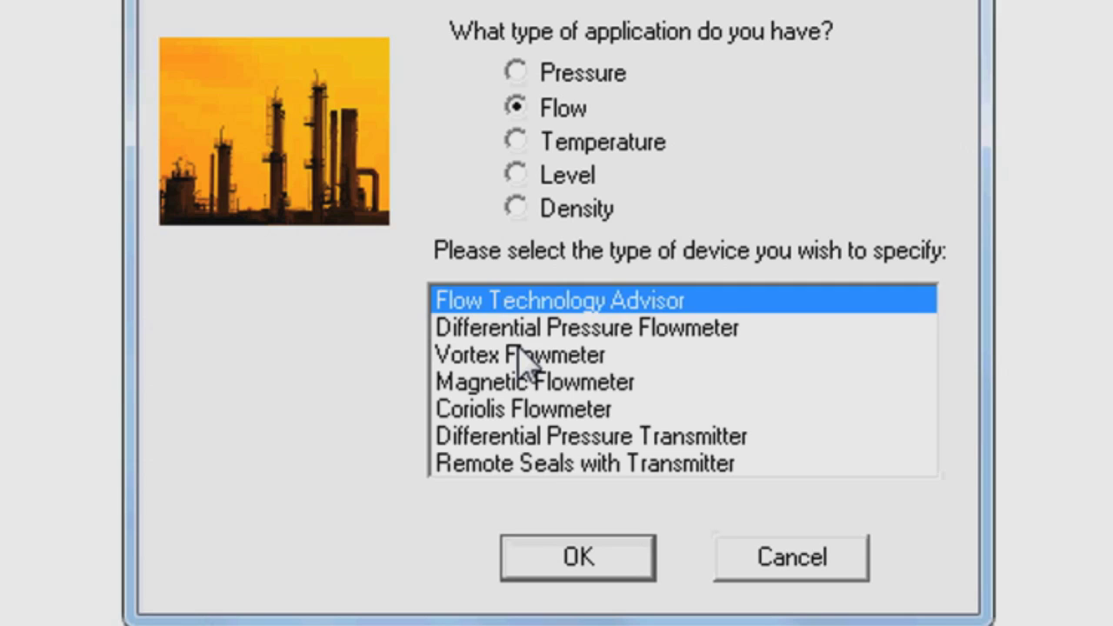
left_click(545, 329)
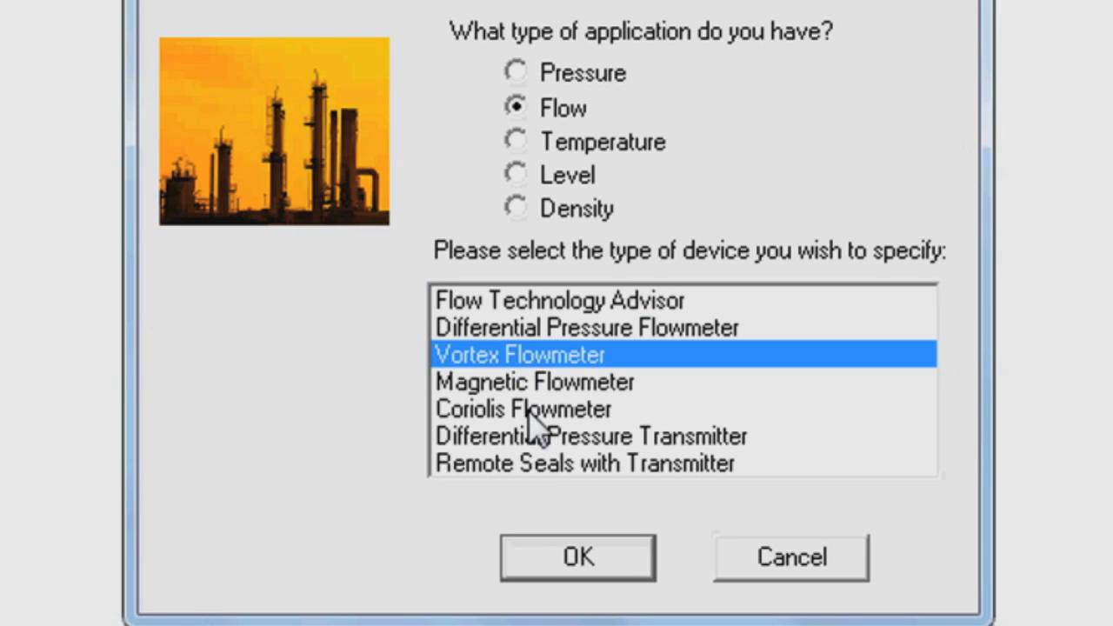
left_click(572, 557)
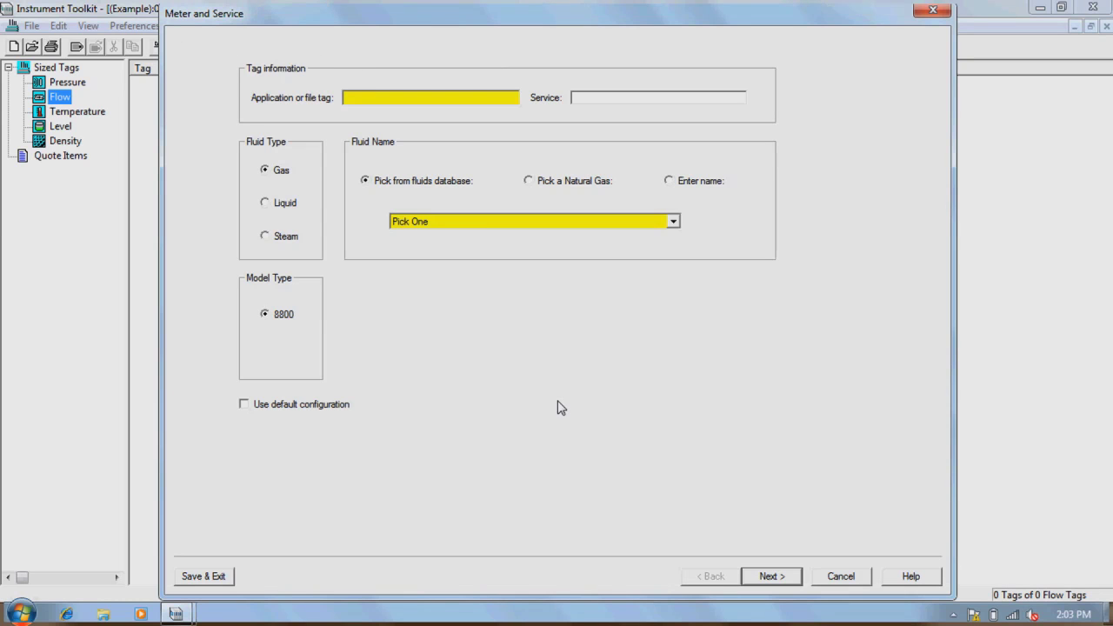
Step: Name the meter tag 'Example' and set the fluid type to Liquid
type("Example")
left_click(266, 204)
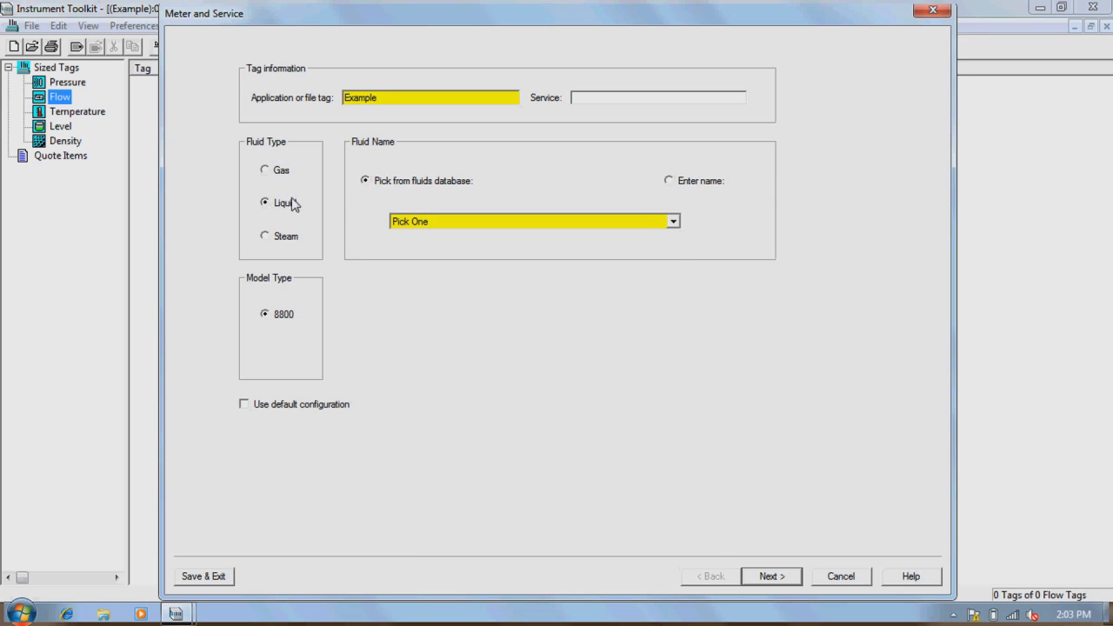
left_click(674, 222)
left_click_drag(671, 254, 673, 318)
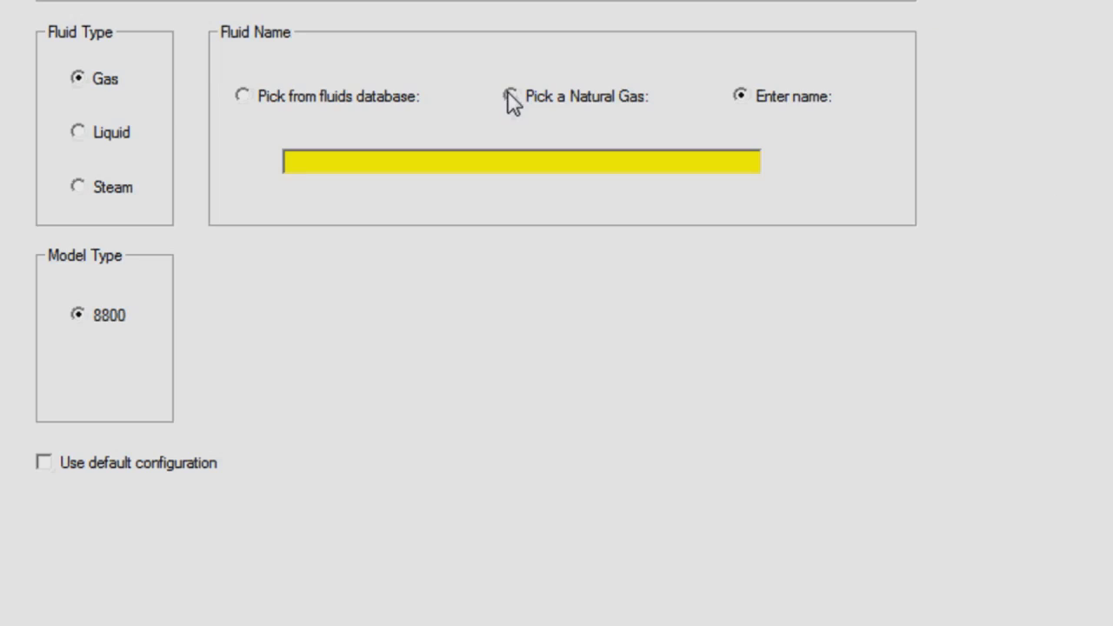
Step: Pick liquid WATER from the fluids database and continue to Process Information
left_click(511, 97)
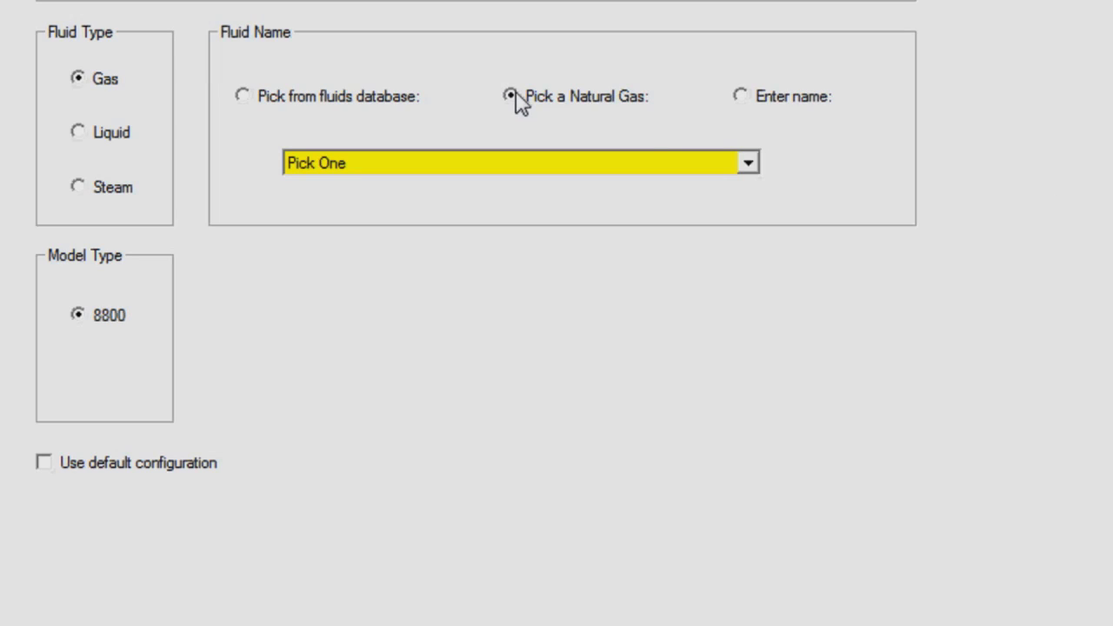
left_click(746, 165)
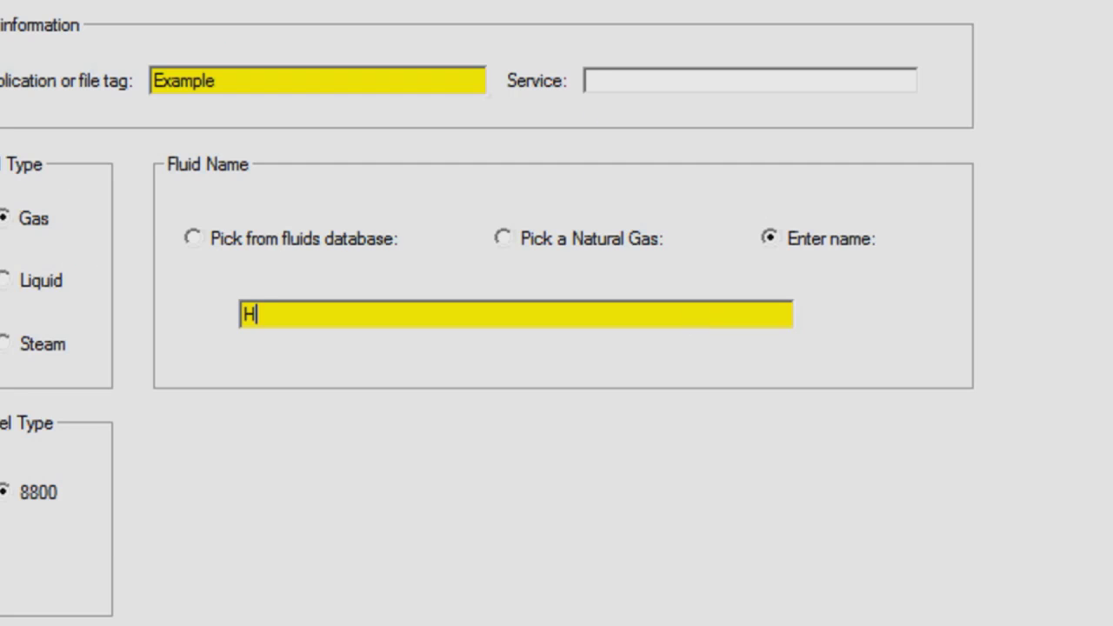
type("ydrocarbon")
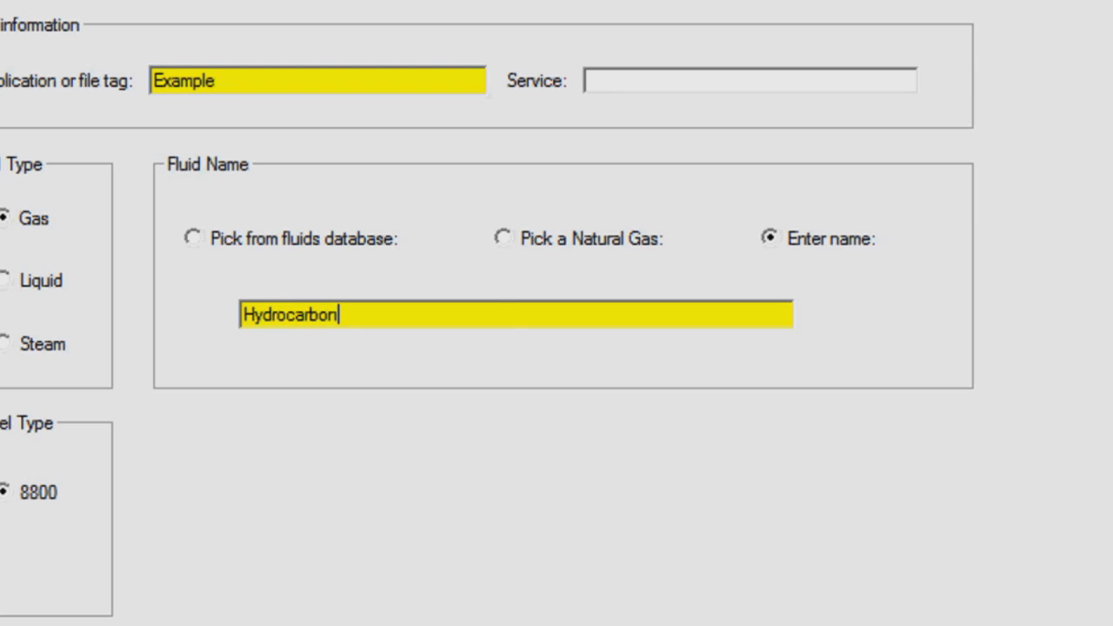
left_click(11, 281)
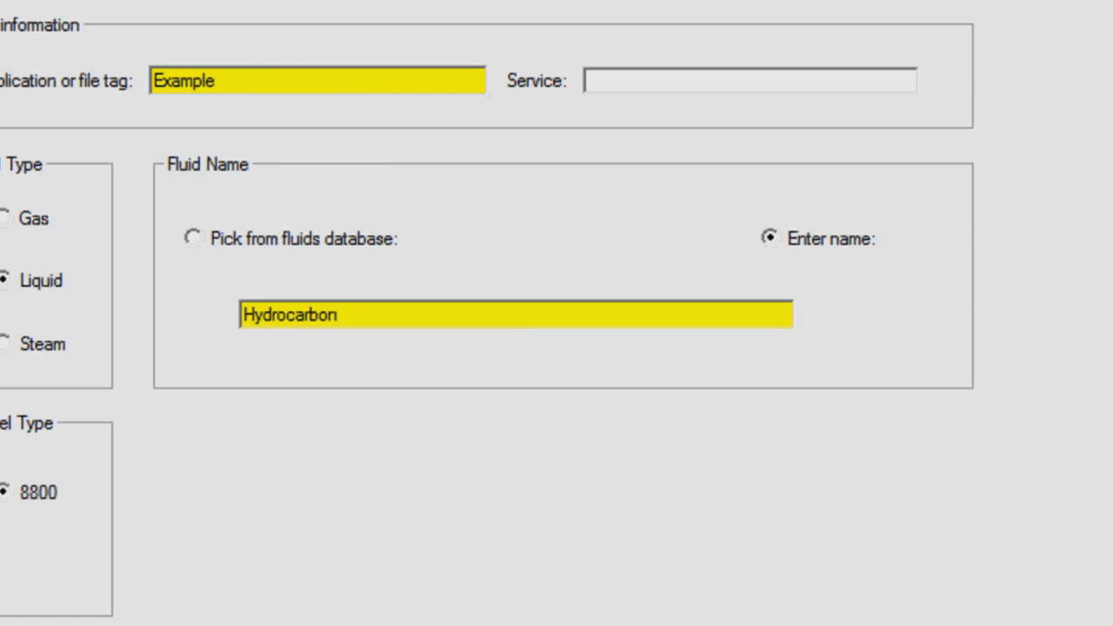
left_click(194, 239)
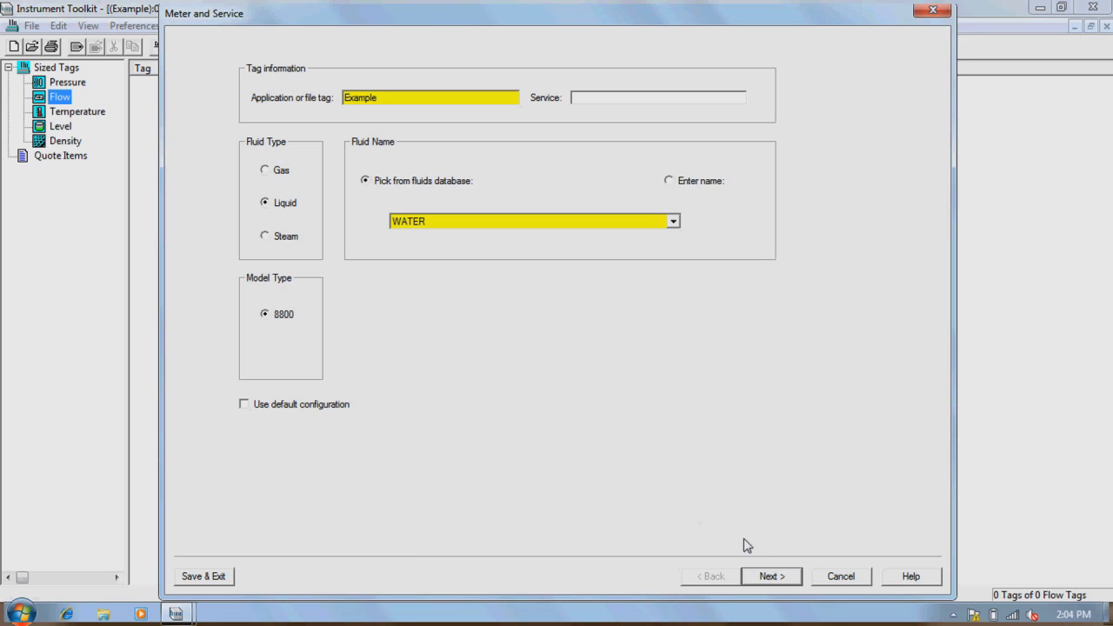
left_click(771, 576)
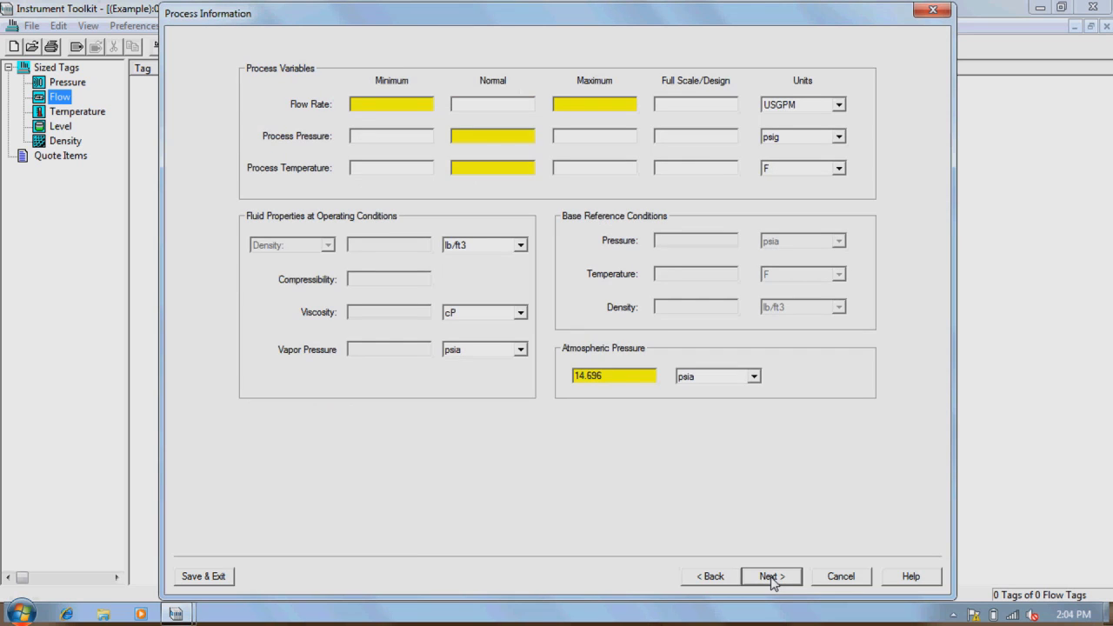
Step: Set the flow rate range to 0–100 USGPM
type("0")
left_click(594, 104)
type("100")
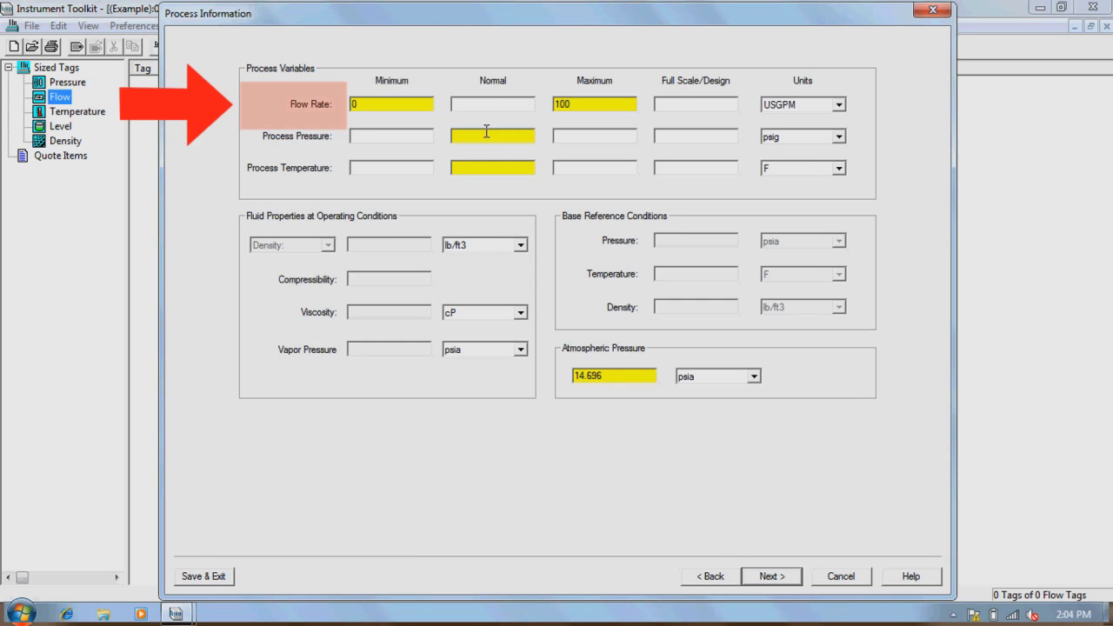
left_click(839, 104)
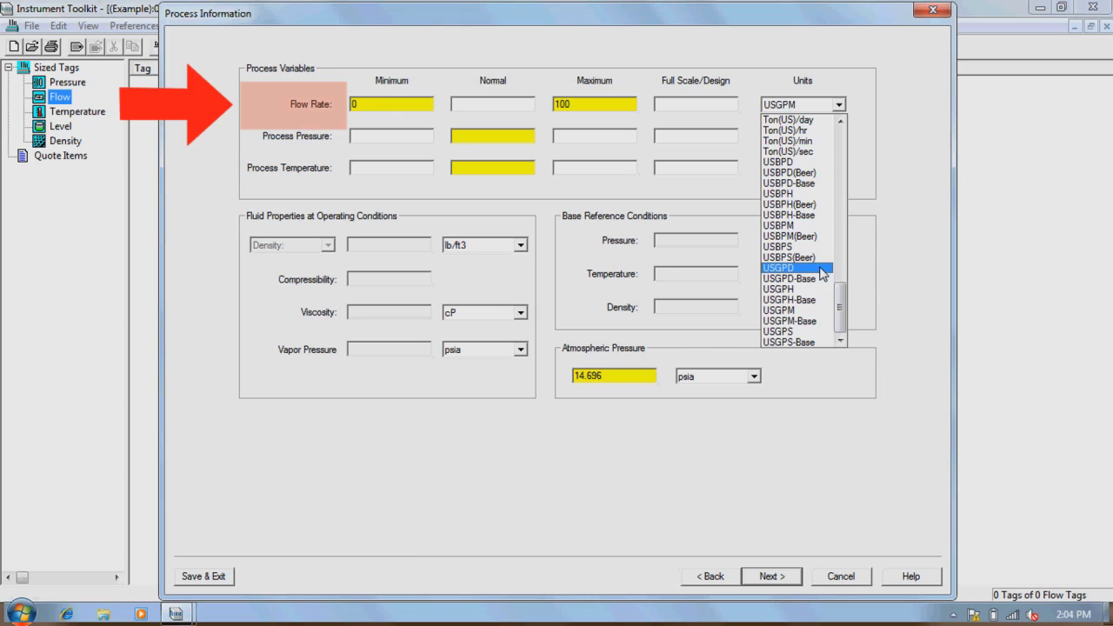
left_click(439, 120)
Step: Enter normal pressure 60 psig and normal temperature 70 F, then view sizing results
left_click(477, 137)
type("60")
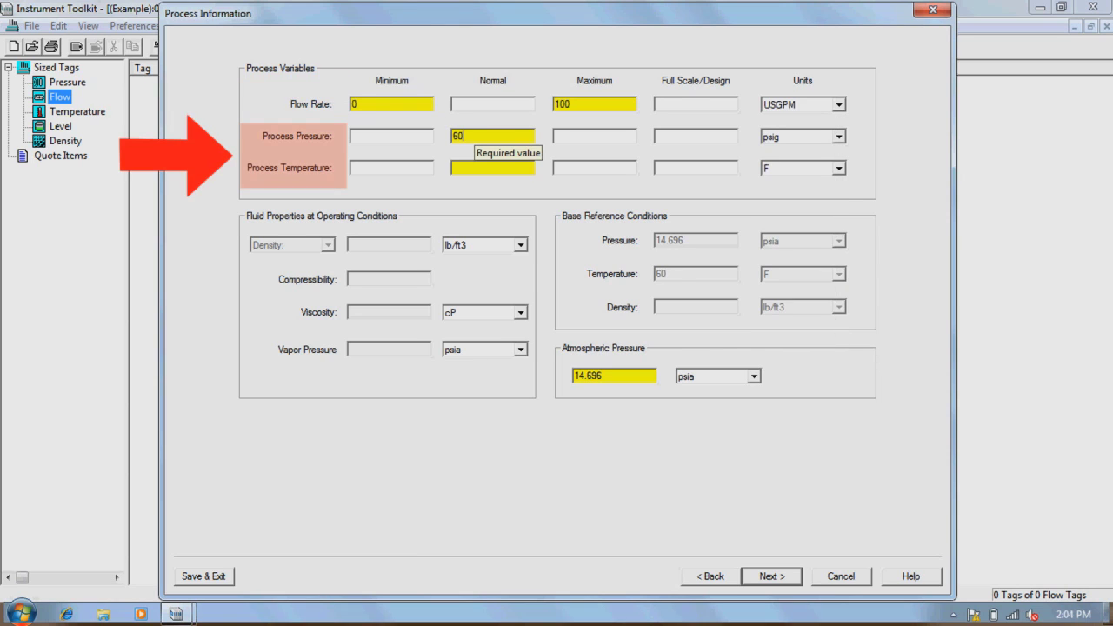
left_click(495, 168)
type("70")
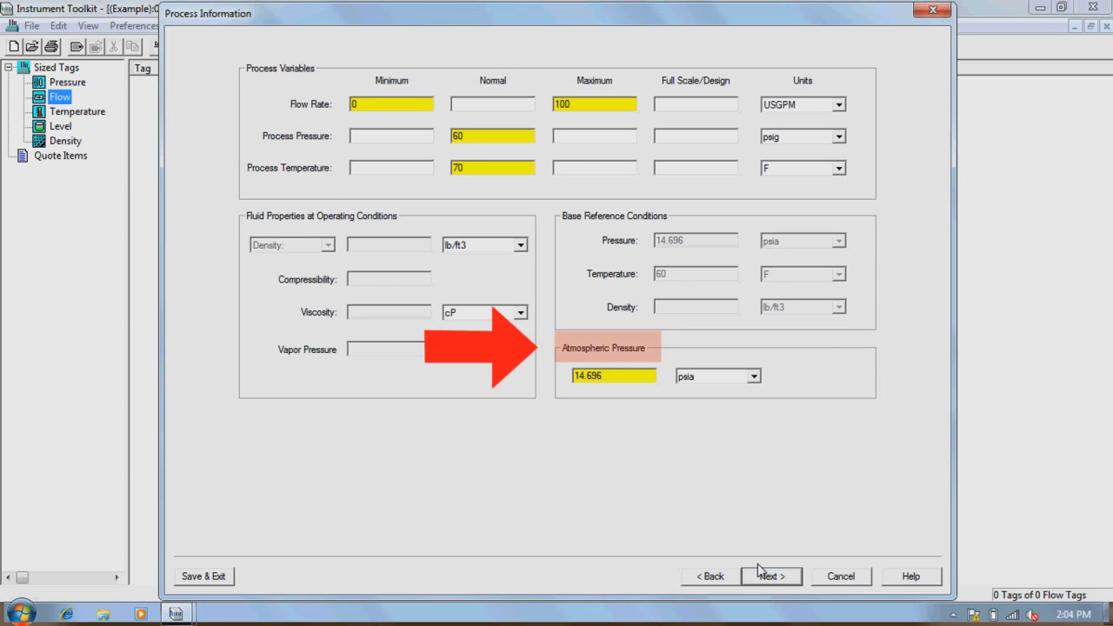
type("carbon")
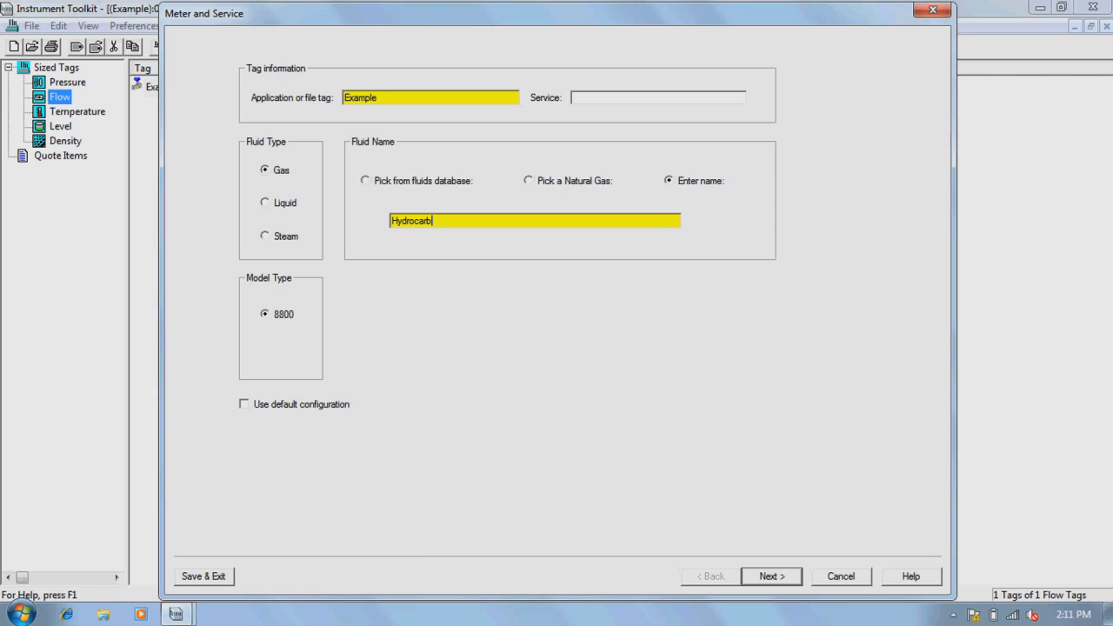
left_click(266, 204)
left_click(778, 578)
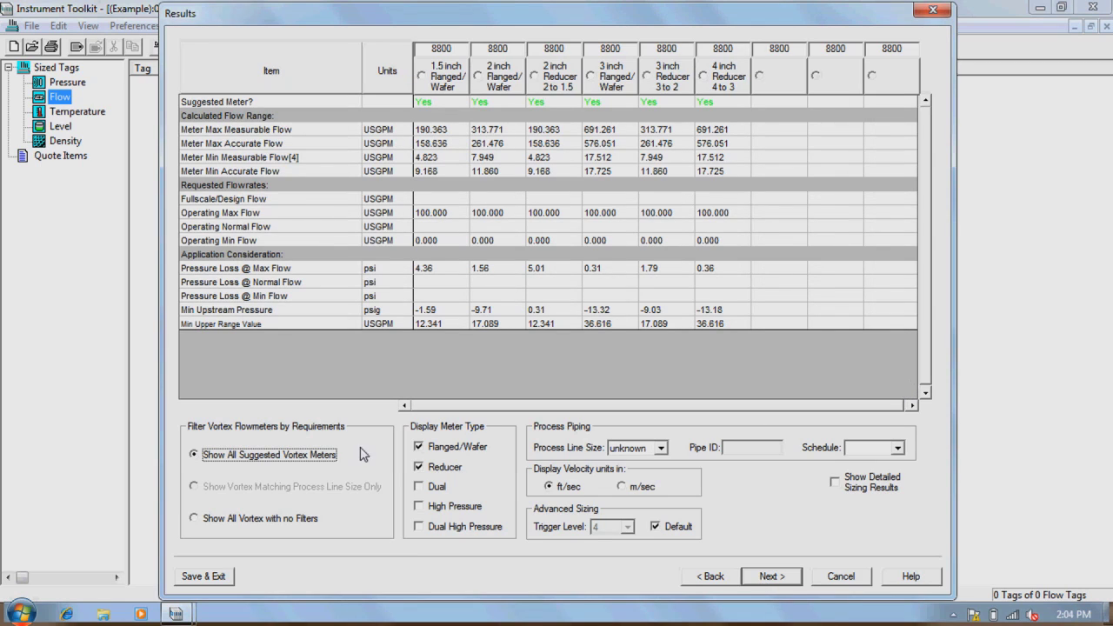
Step: Show all vortex meters with no filters and scroll through every 8800 size
left_click(197, 518)
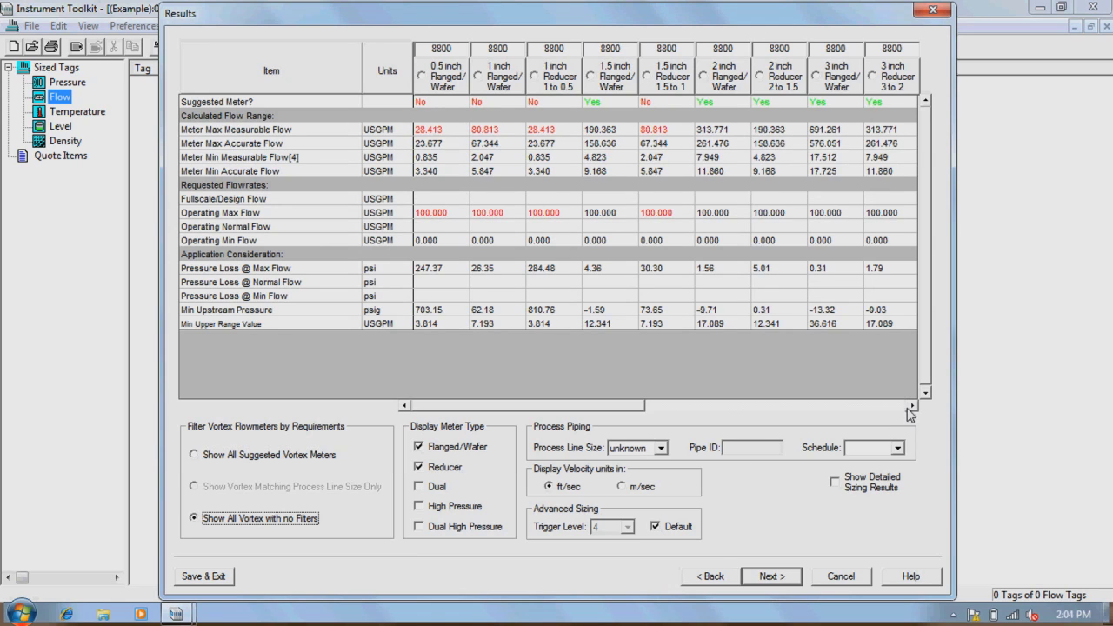
left_click(911, 406)
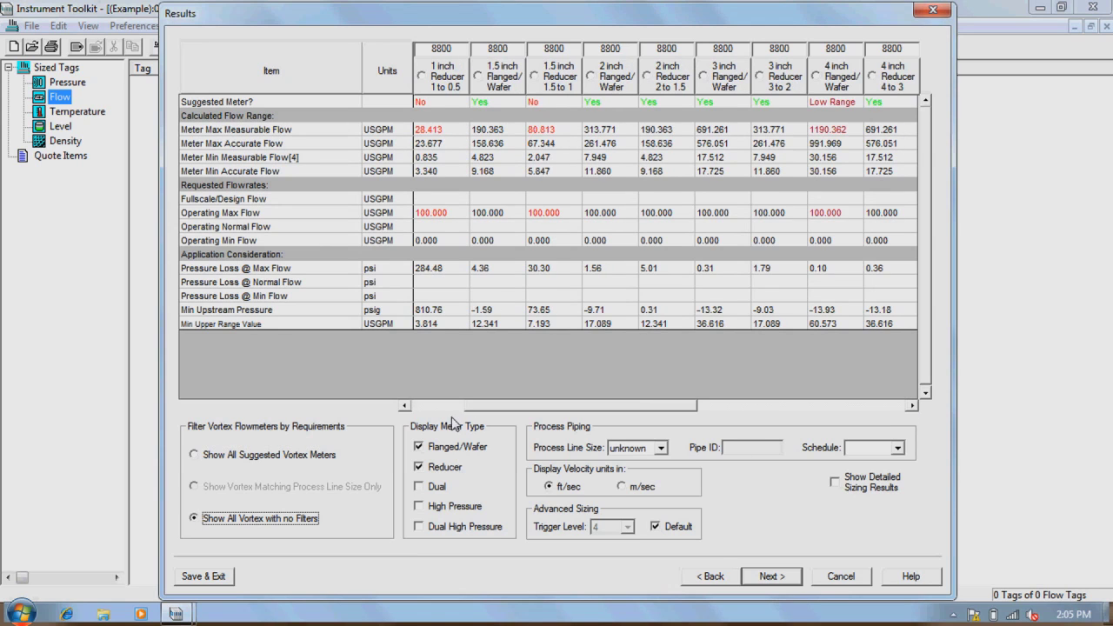
left_click(405, 406)
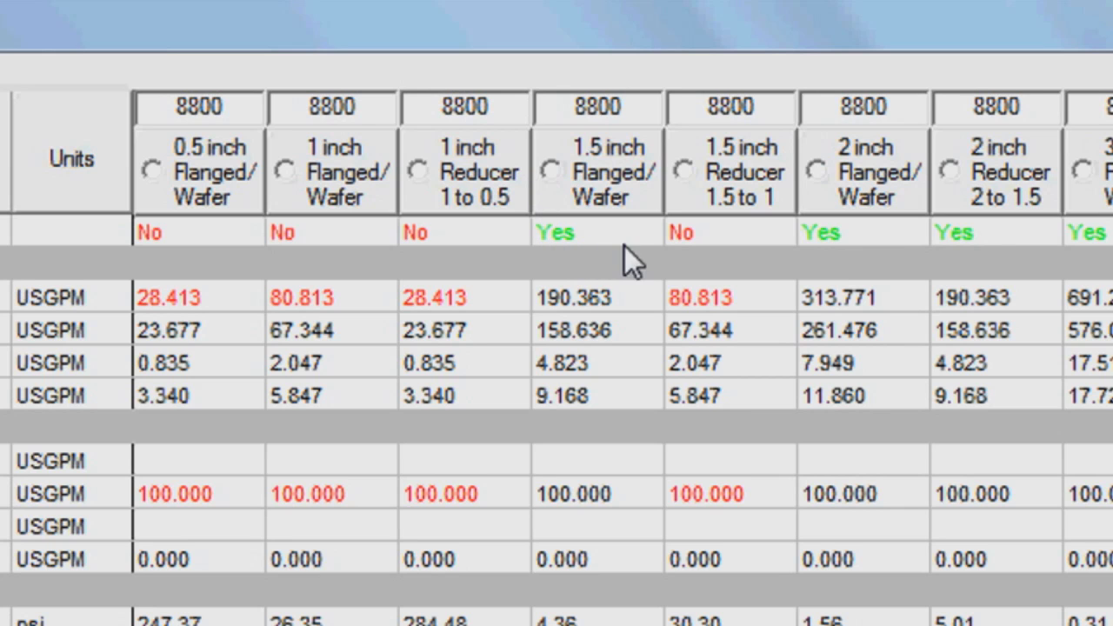
scroll(625, 246, "right", 4)
scroll(705, 419, "right", 2)
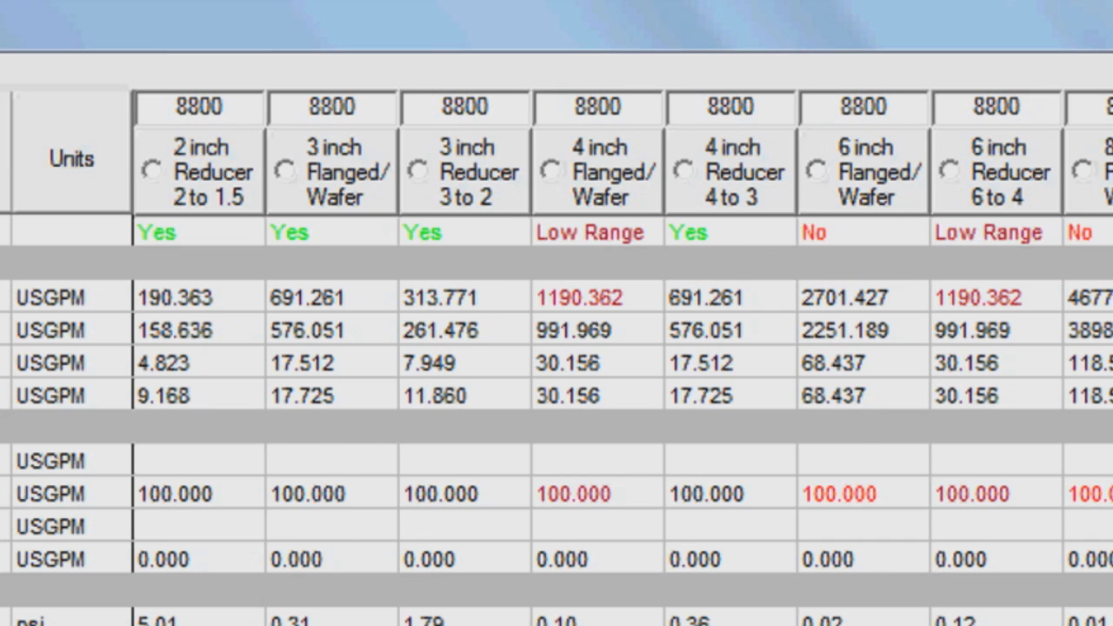
scroll(556, 392, "left", 5)
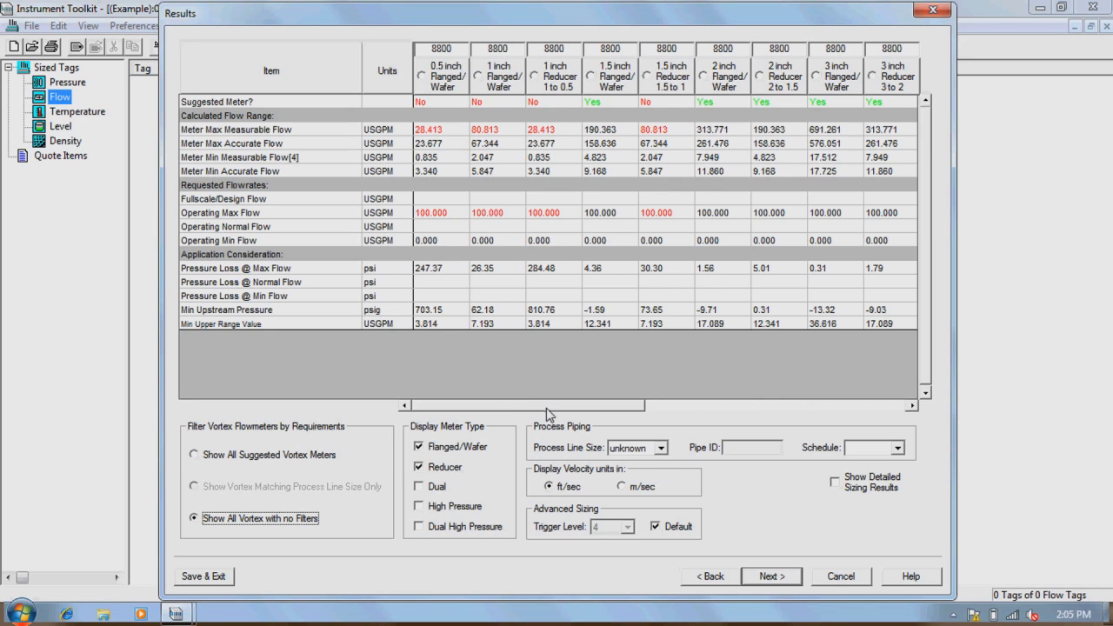
left_click(603, 80)
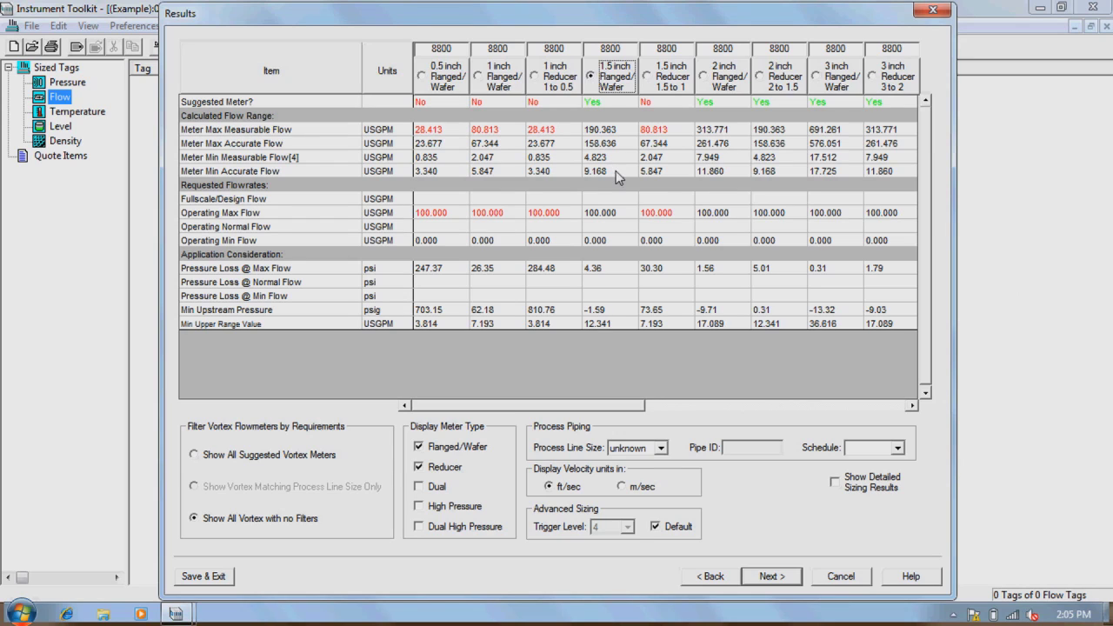
Step: Show detailed sizing results with velocities and set process line size to 1 1/2 inch
left_click(835, 482)
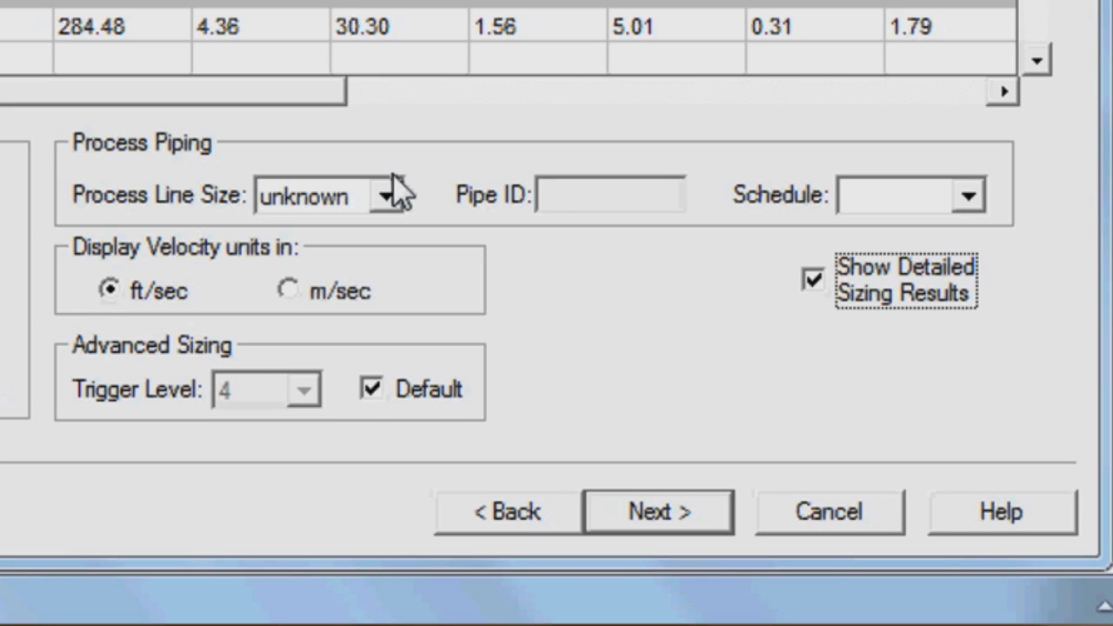
left_click(662, 447)
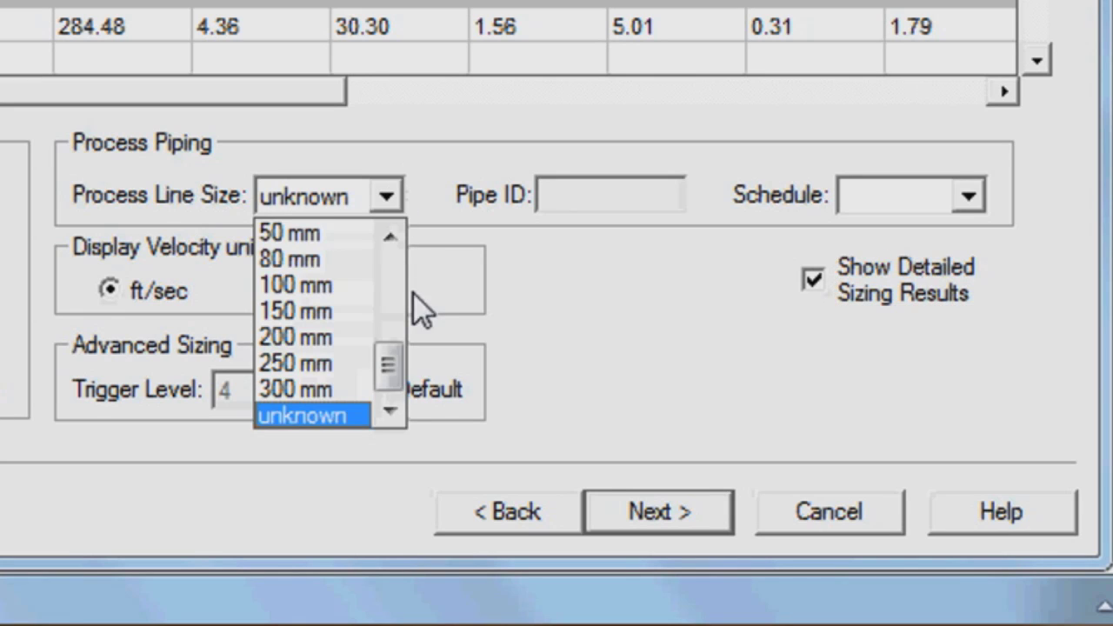
left_click_drag(387, 348, 403, 224)
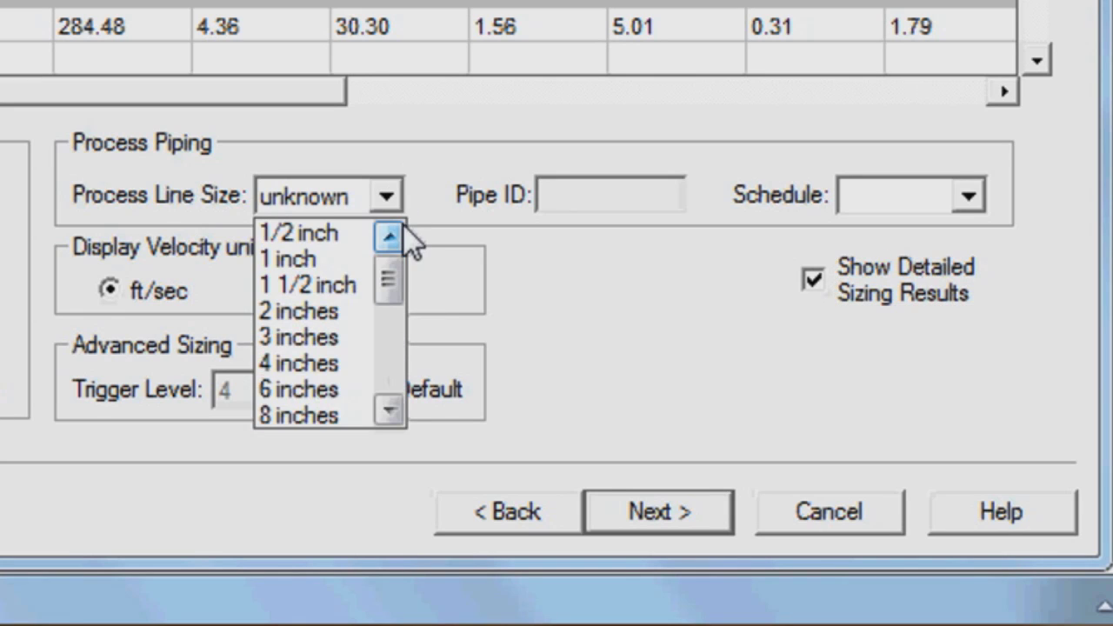
left_click(345, 280)
left_click(968, 197)
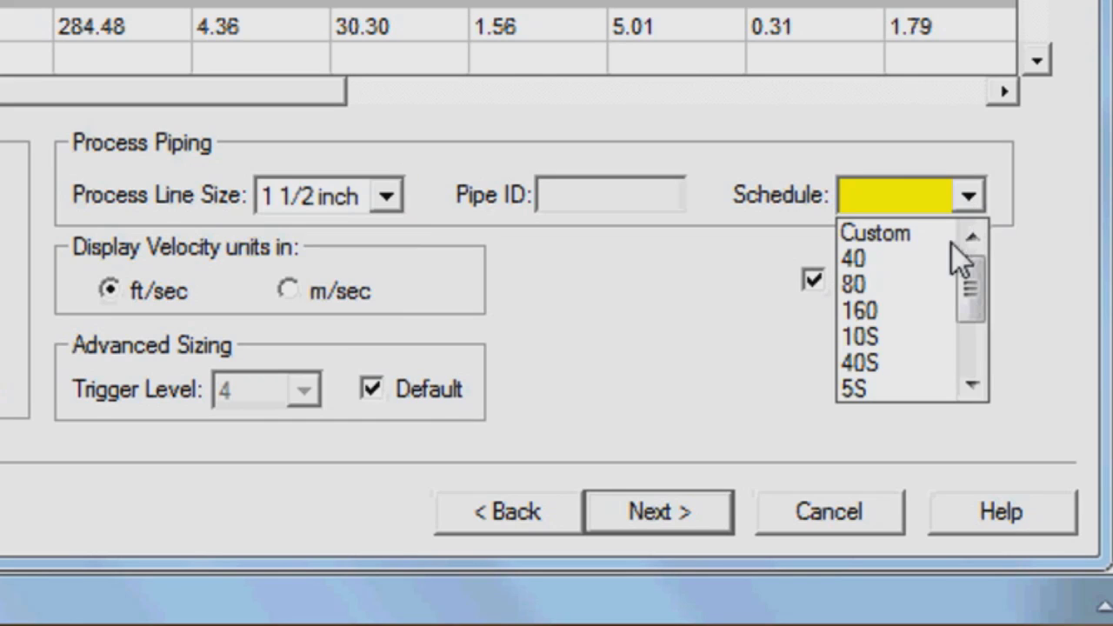
Step: Use schedule 80 pipe and build model 8800DF015SA1N: flanged, 316L, A1 alignment, standard temperature
left_click(930, 283)
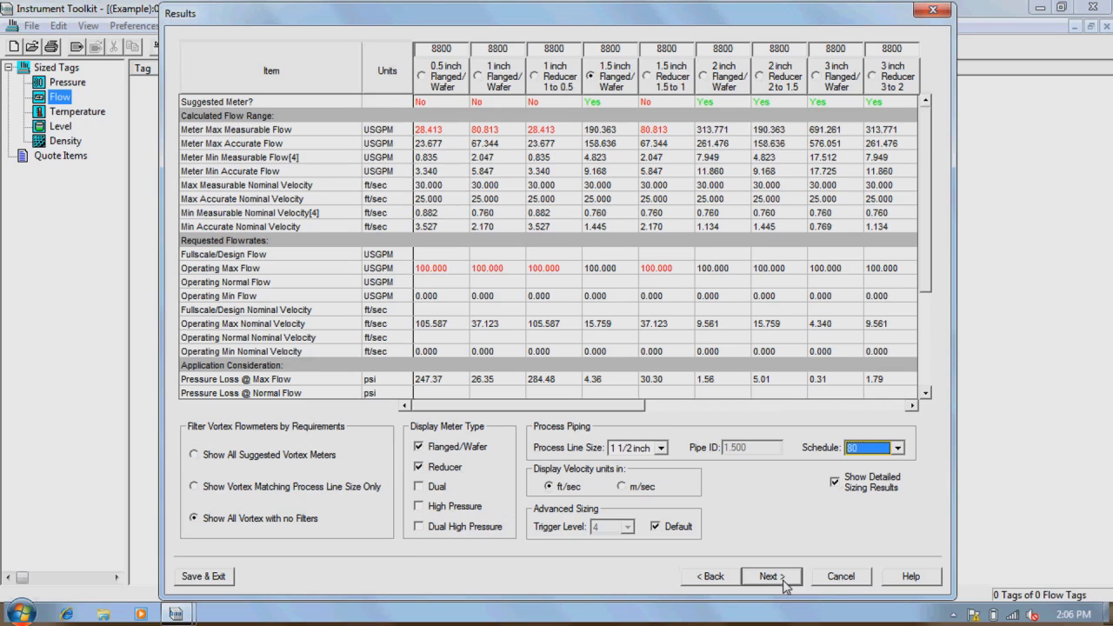
left_click(696, 518)
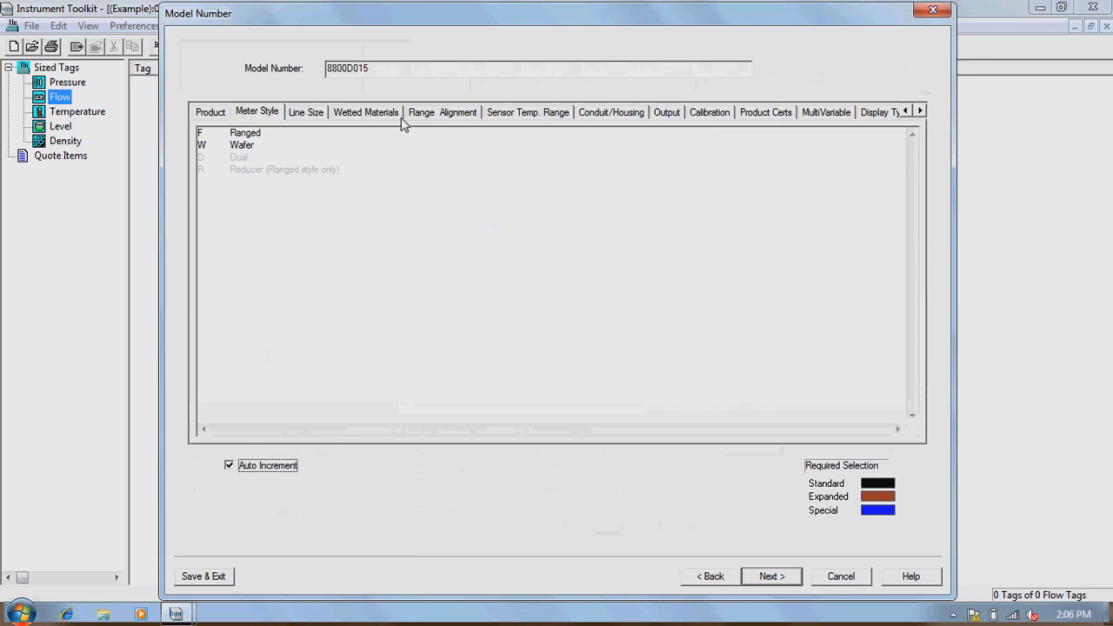
left_click(250, 133)
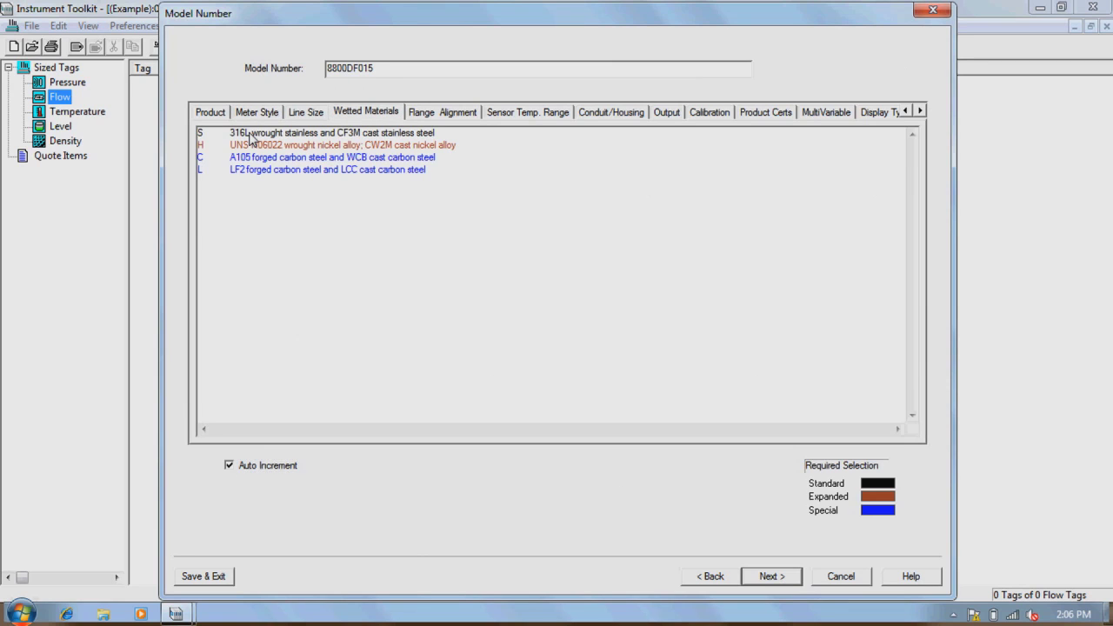
left_click(250, 134)
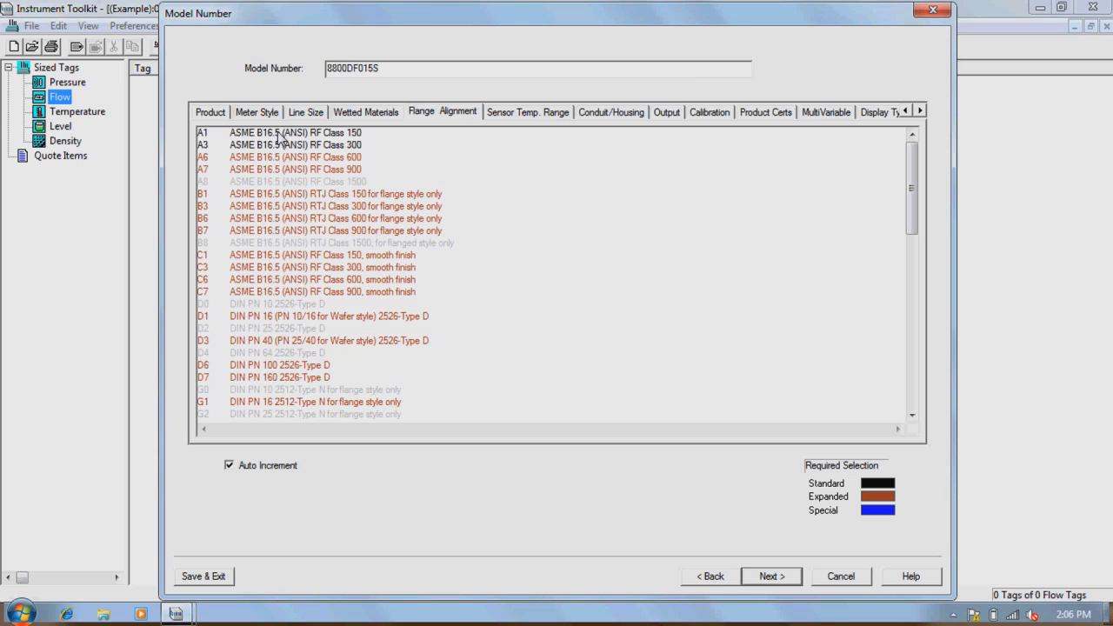
left_click(277, 133)
left_click(277, 133)
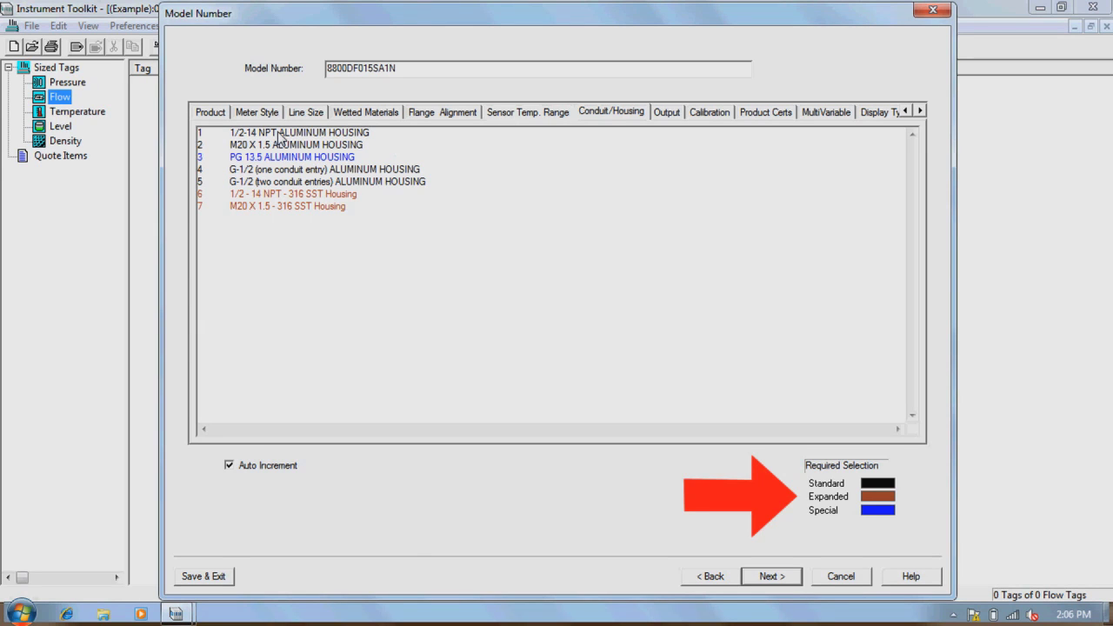
Step: Choose the 1/2-14 NPT aluminum housing, making the model 8800DF015SA1N1D1
left_click(280, 133)
left_click(920, 112)
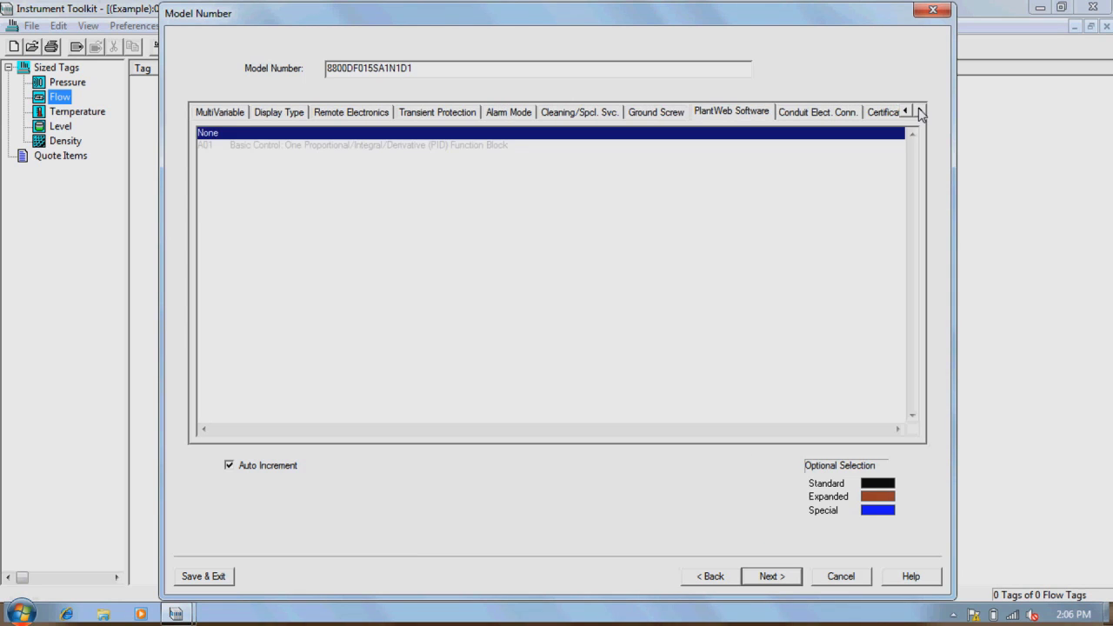
left_click(919, 111)
left_click(920, 111)
left_click(920, 111)
left_click(920, 111)
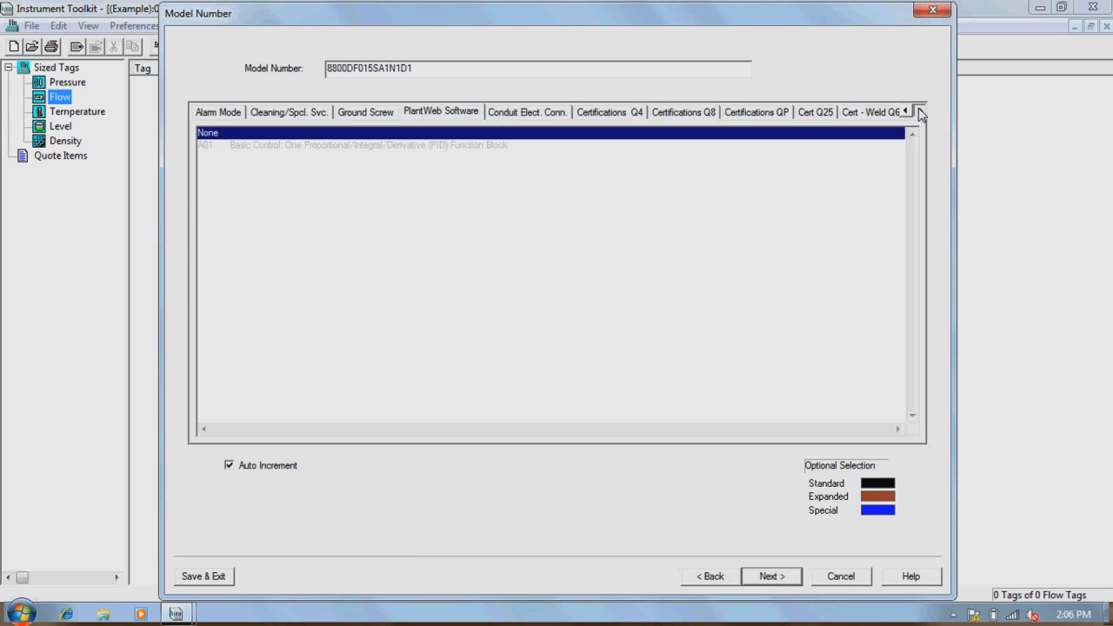
left_click(920, 111)
left_click(920, 112)
left_click(920, 111)
left_click(920, 111)
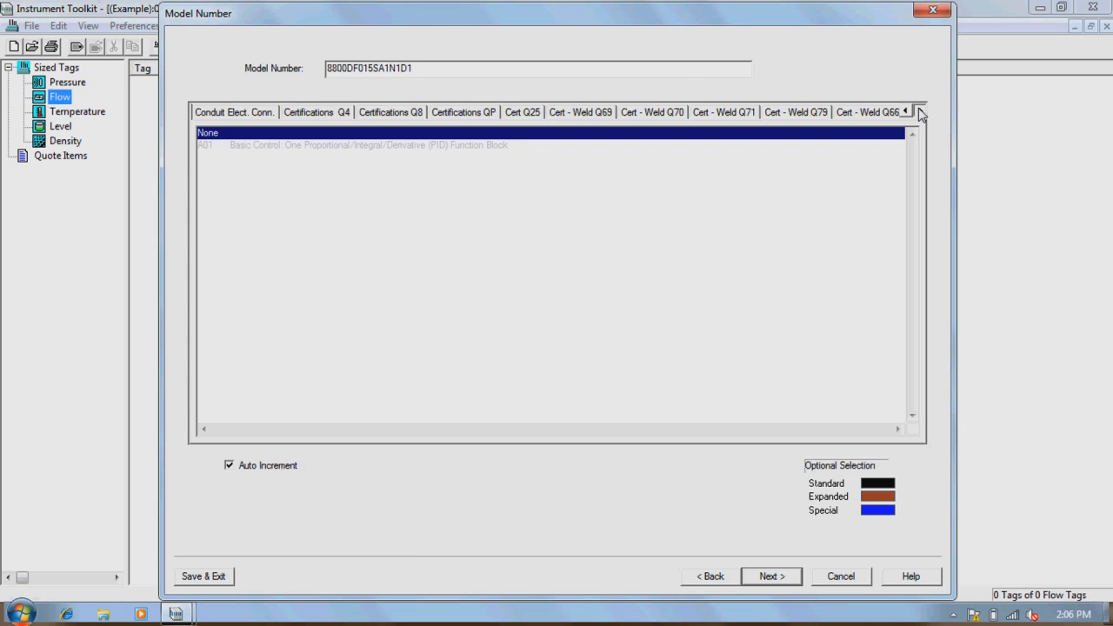
left_click(920, 111)
left_click(920, 111)
left_click(920, 111)
left_click(920, 111)
left_click(920, 111)
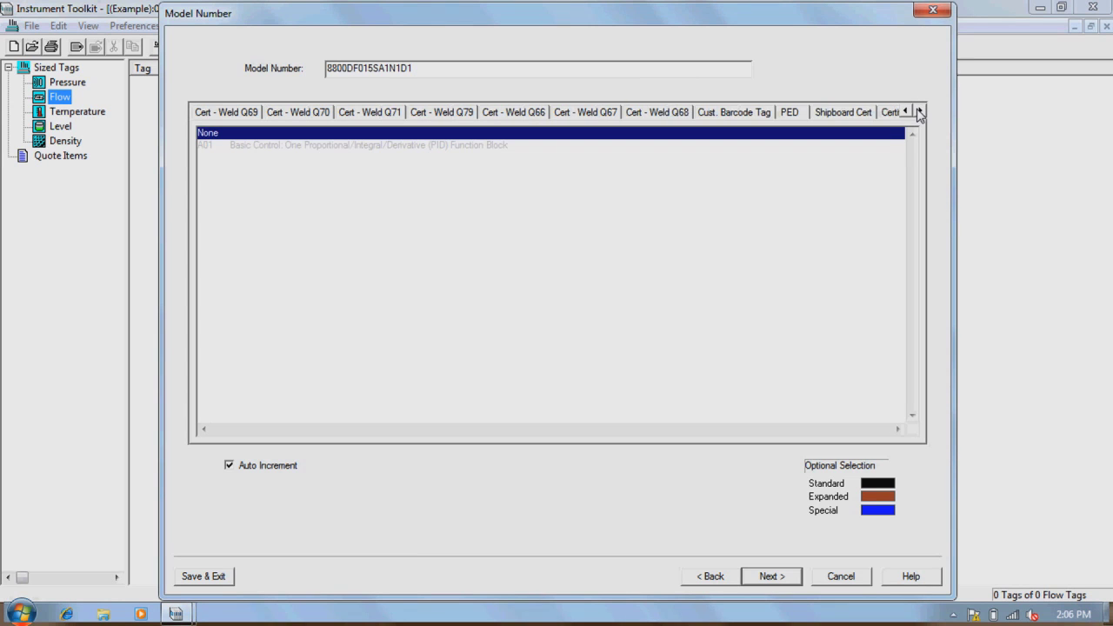
left_click(920, 111)
left_click(920, 111)
left_click(920, 111)
left_click(920, 111)
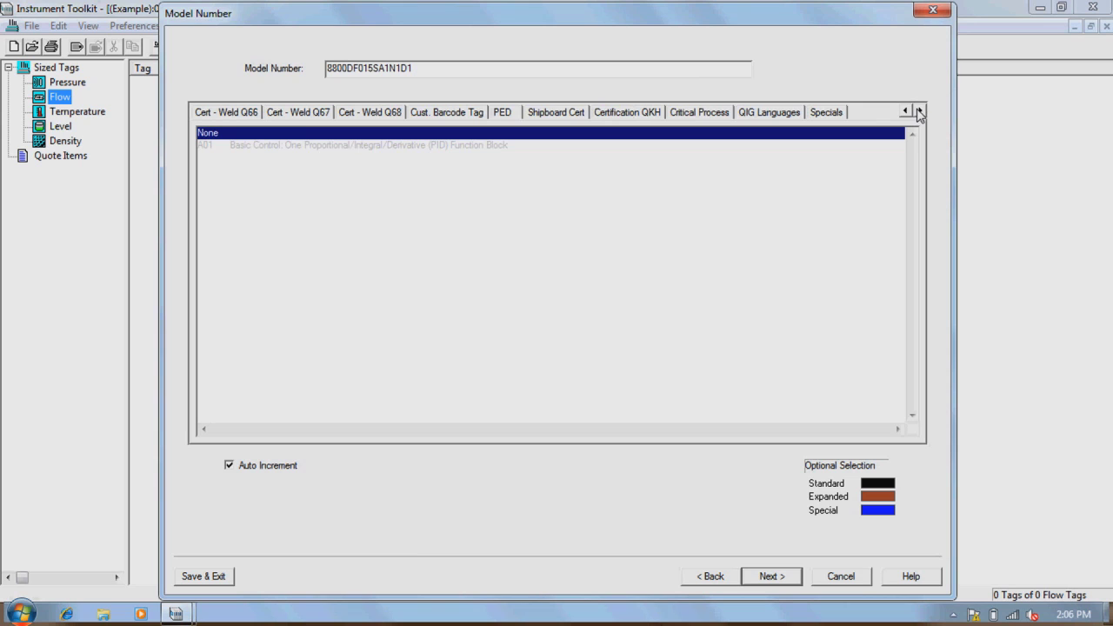
Step: Review the Specials, QIG Languages and Critical Process option tabs
left_click(836, 113)
left_click(770, 112)
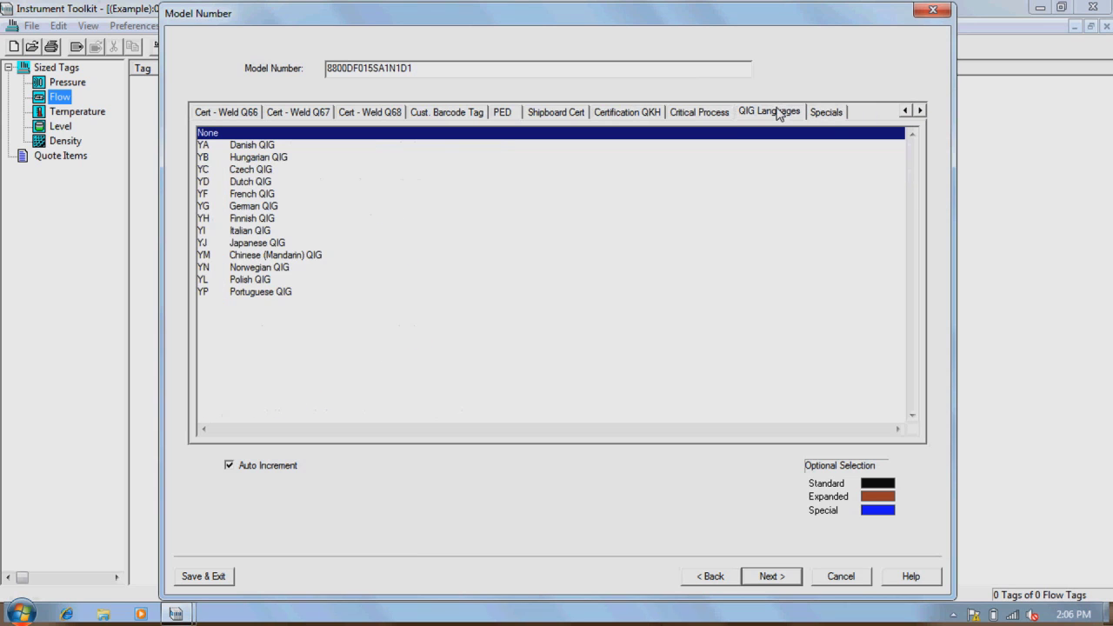
left_click(692, 113)
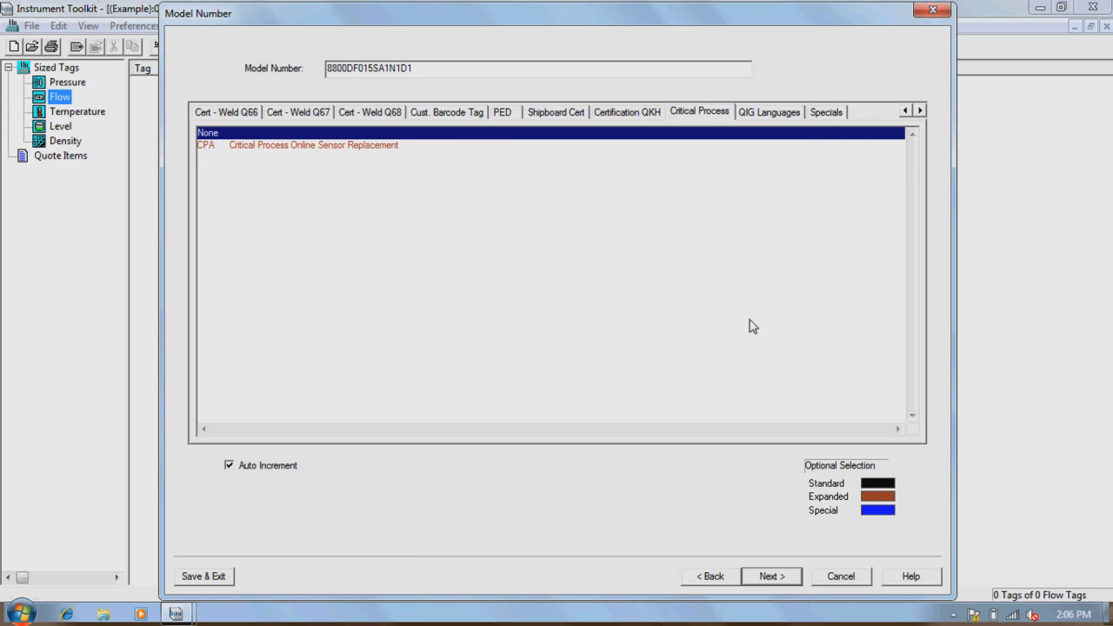
left_click(789, 581)
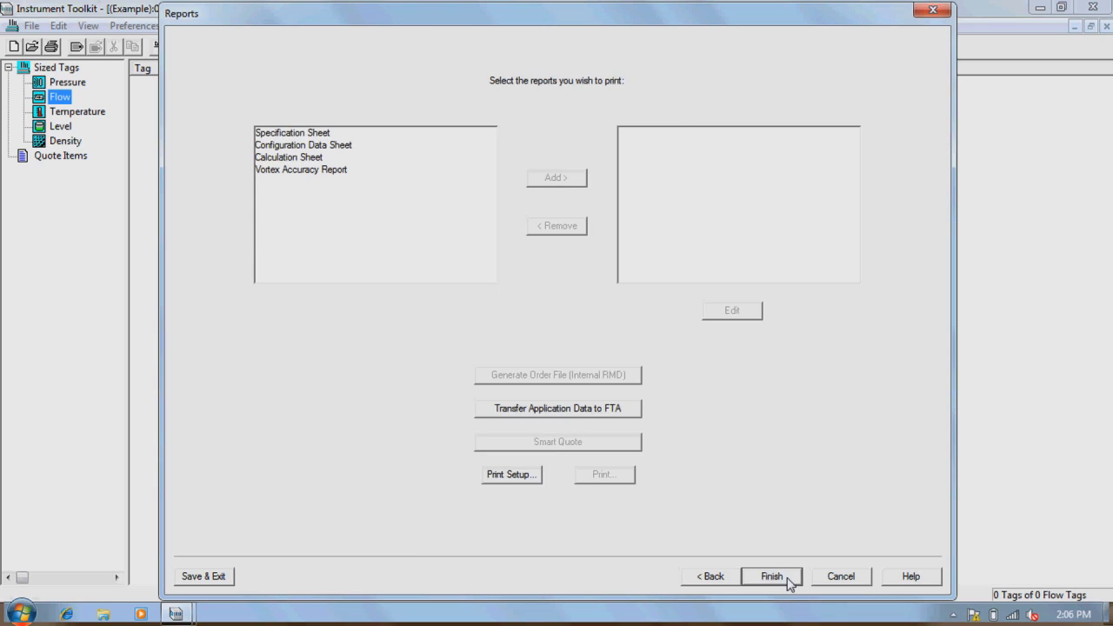
Step: Add the Specification, Configuration Data, Calculation and Vortex Accuracy reports to the print list
left_click(317, 136)
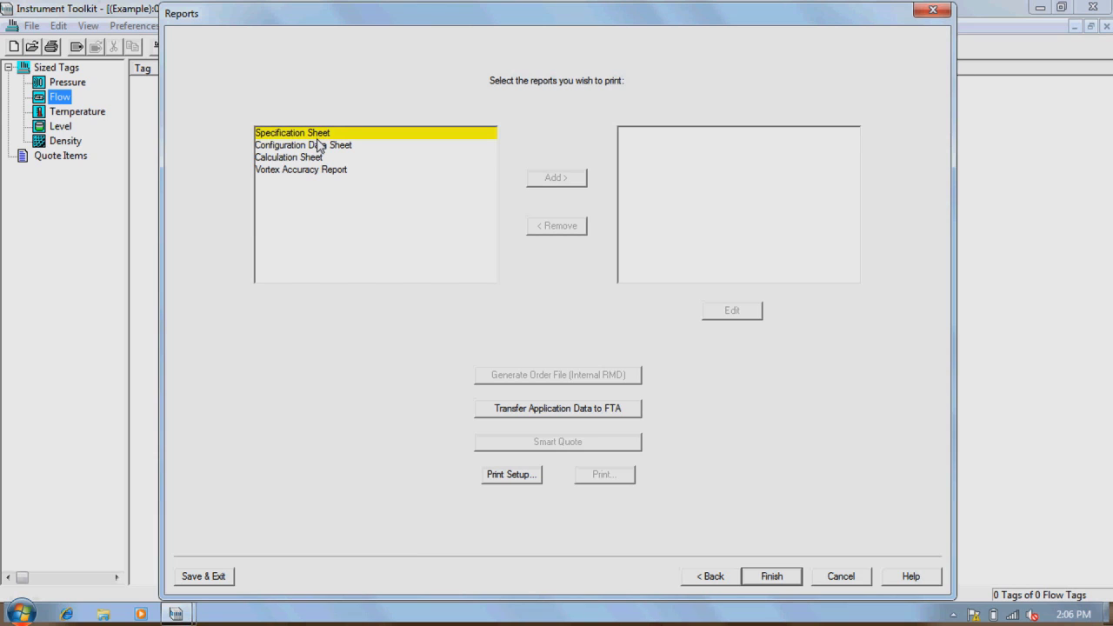
left_click_drag(317, 154, 318, 172)
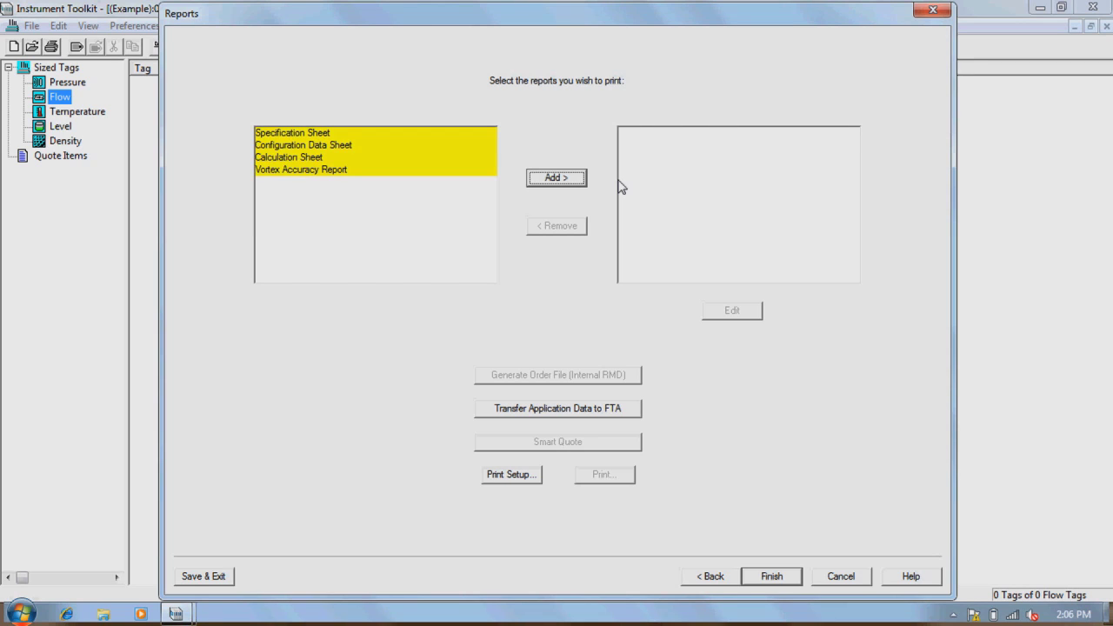
left_click(578, 179)
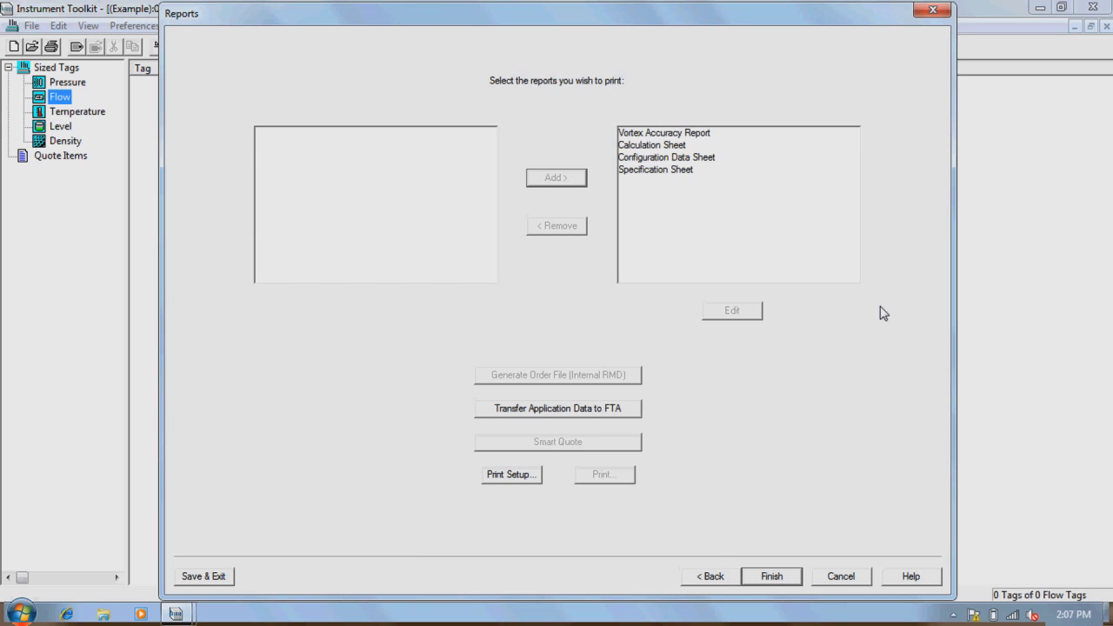
left_click(706, 159)
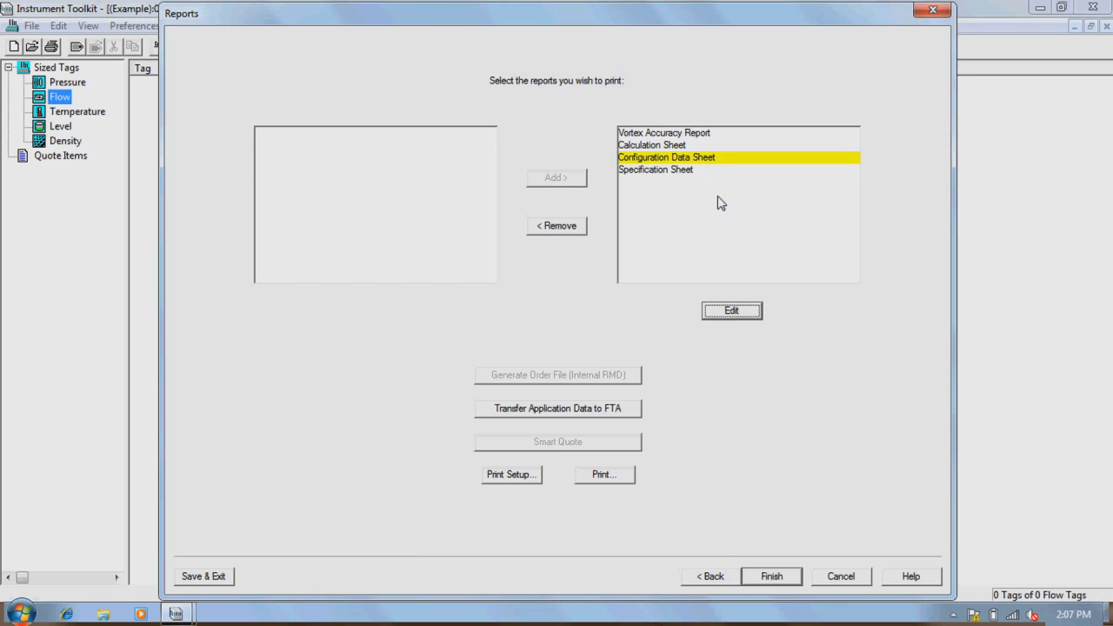
left_click(745, 311)
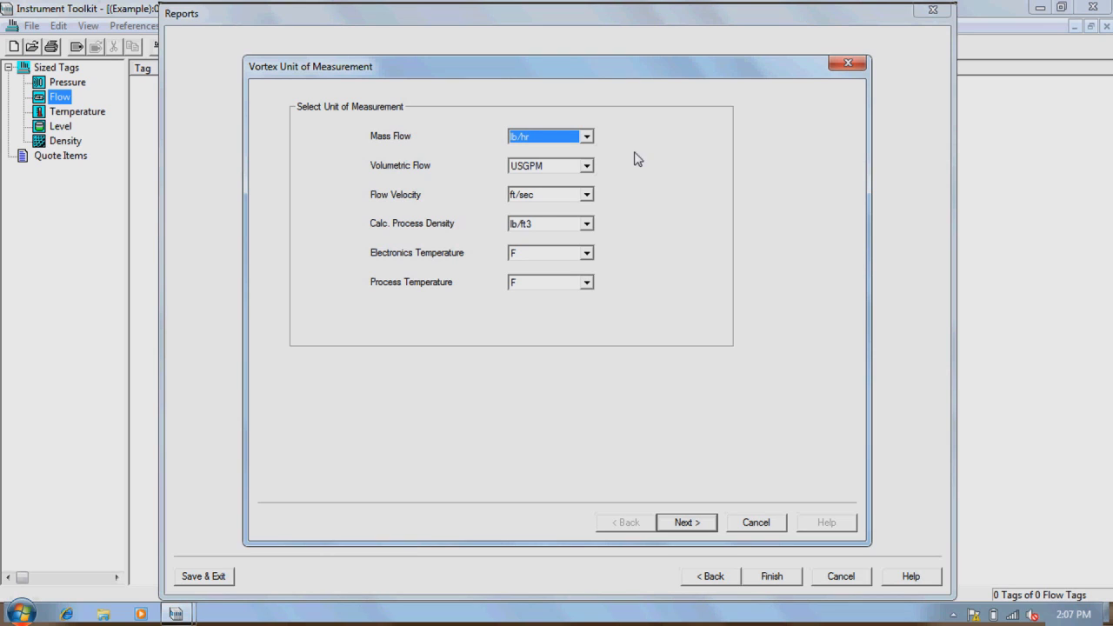
Step: Keep lb/hr and USGPM units and generate the Configuration Data Sheet report in Excel
left_click(587, 136)
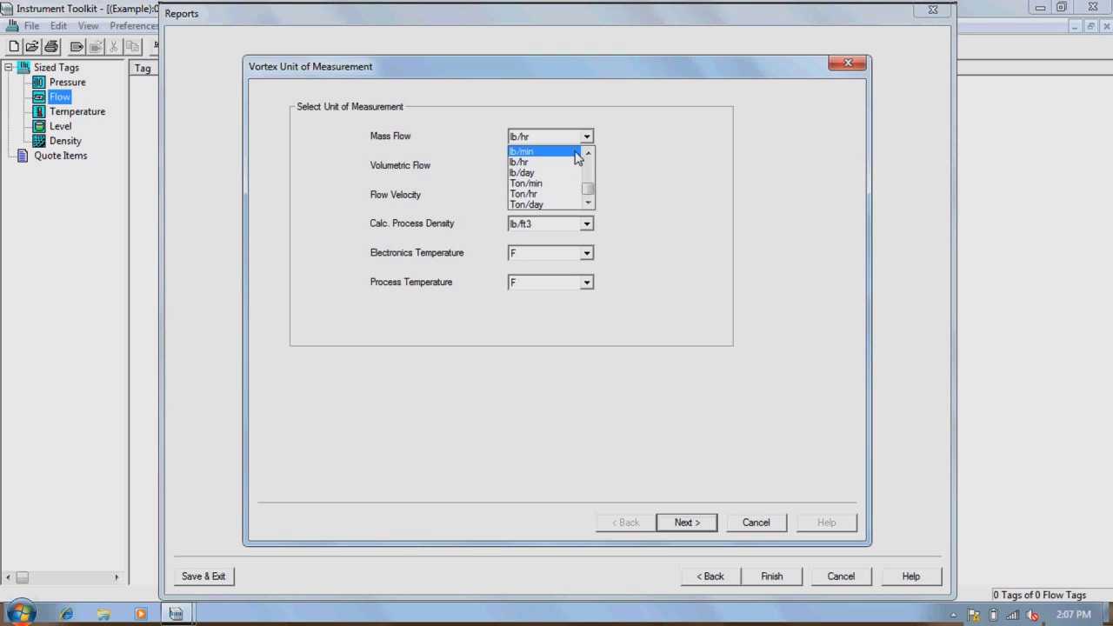
left_click(572, 161)
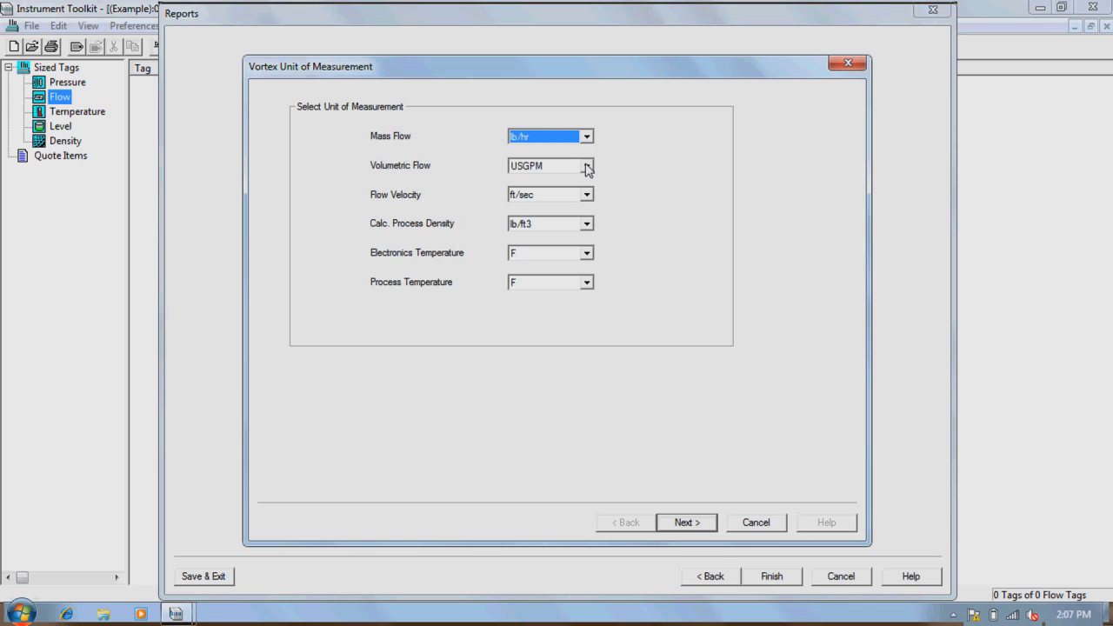
left_click(587, 166)
left_click(584, 178)
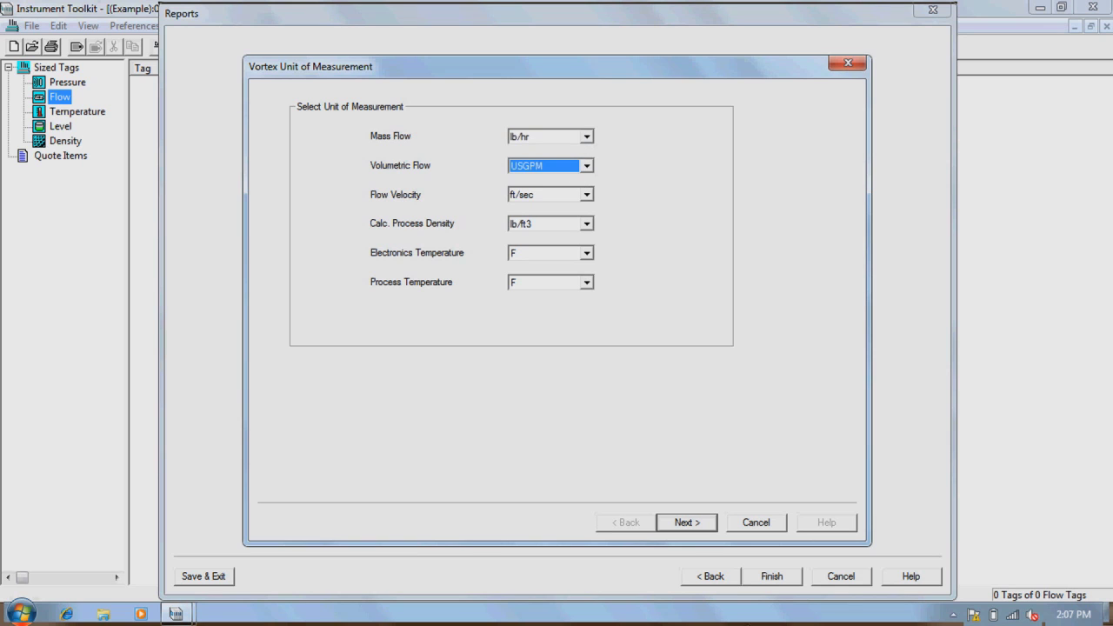
left_click(710, 530)
left_click(710, 527)
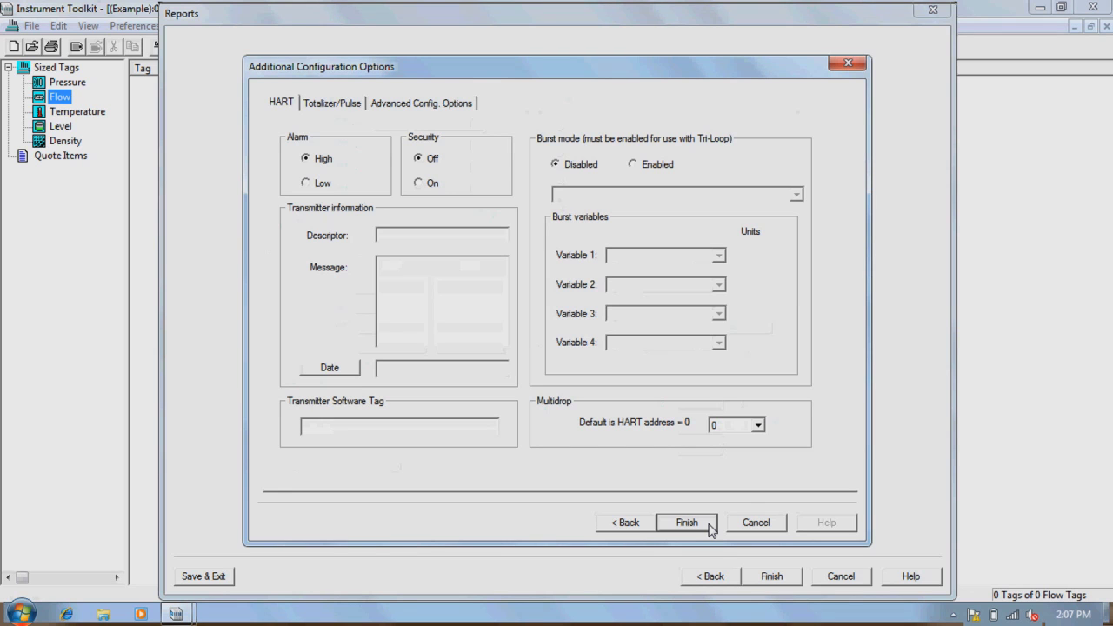
left_click(710, 526)
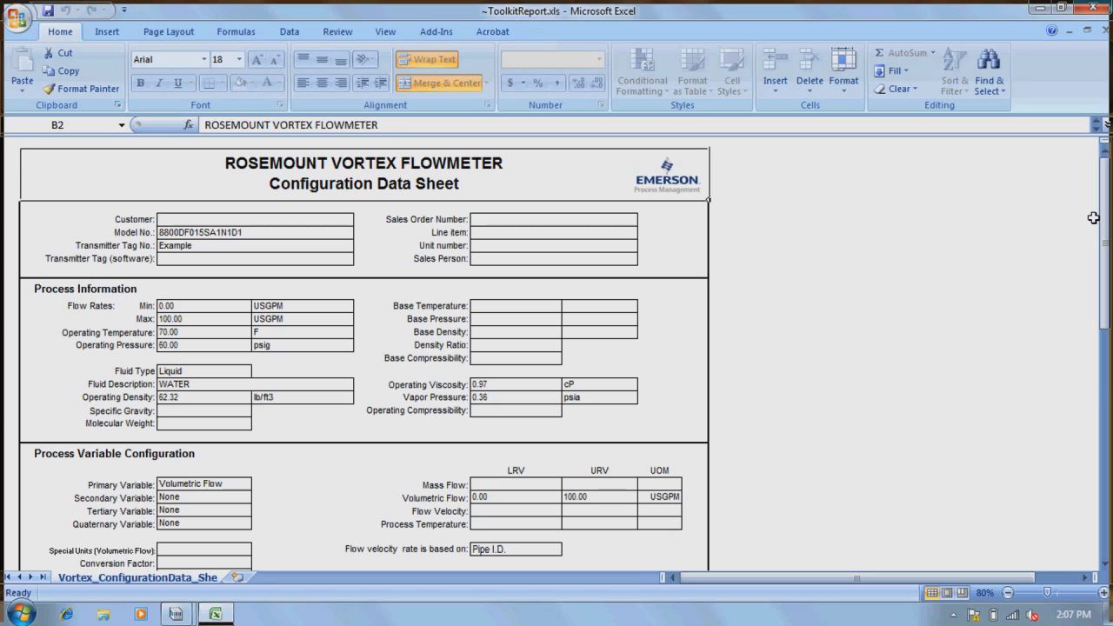
left_click_drag(1100, 217, 1100, 231)
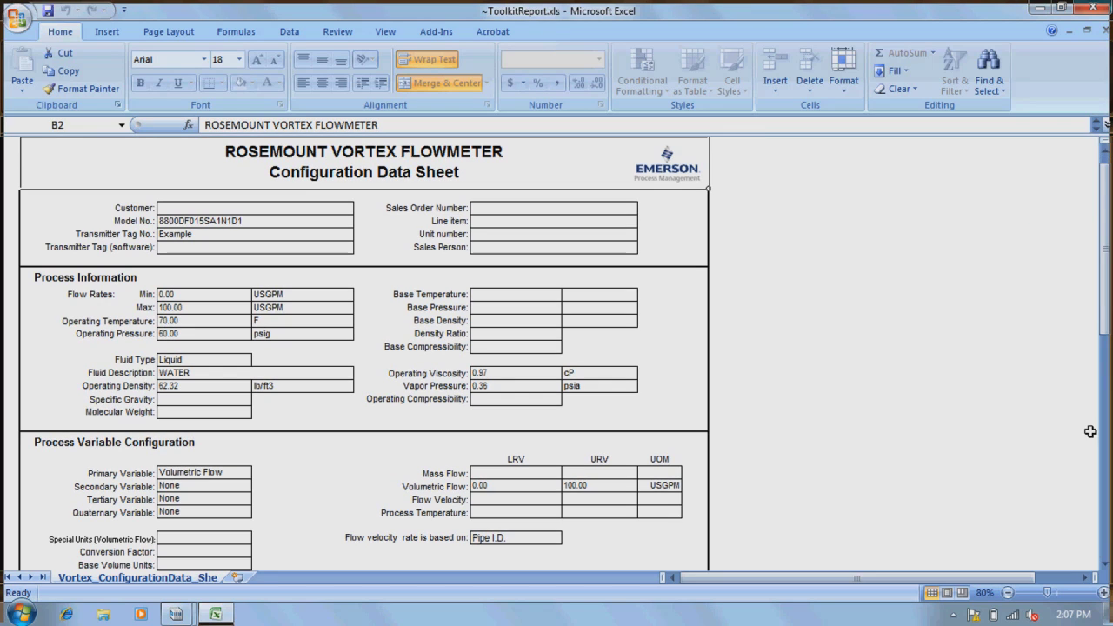
scroll(1055, 548, "down", 1)
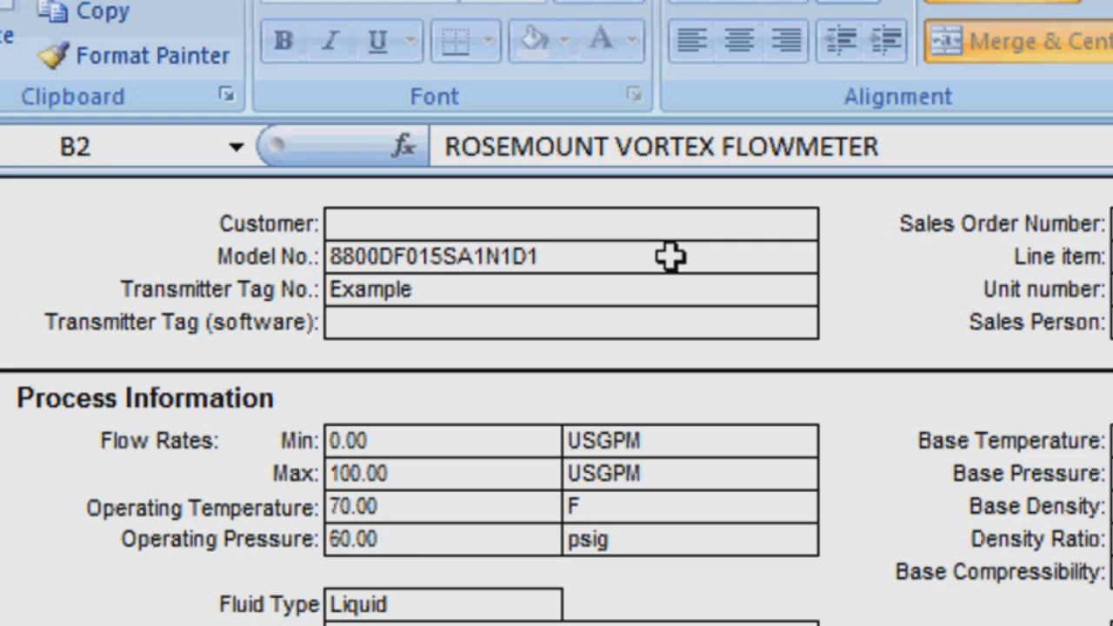
left_click(295, 169)
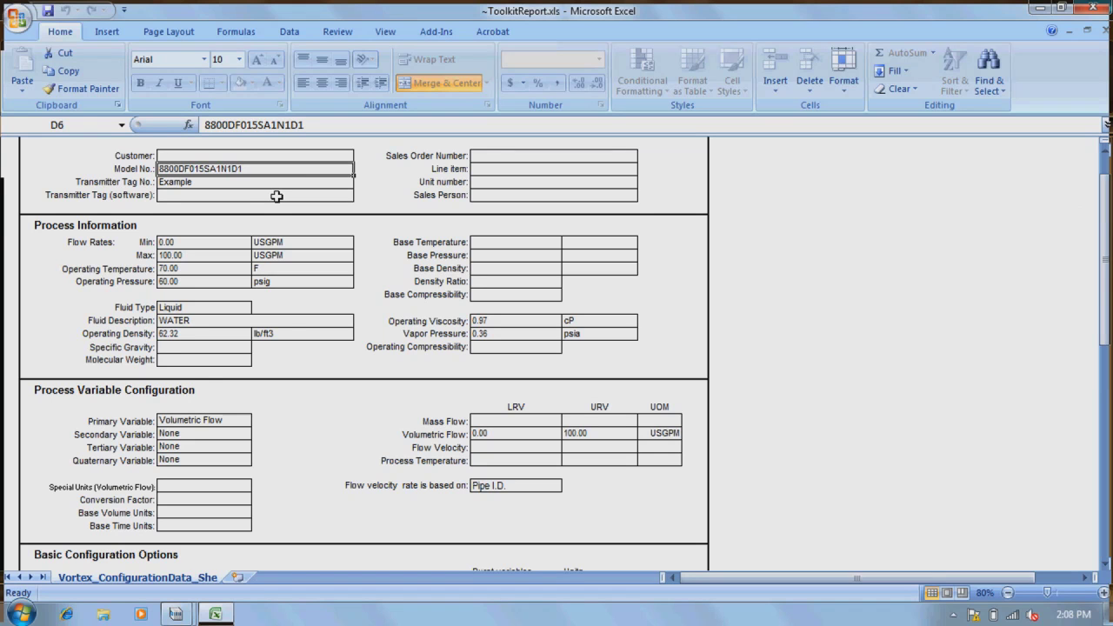
left_click(547, 399)
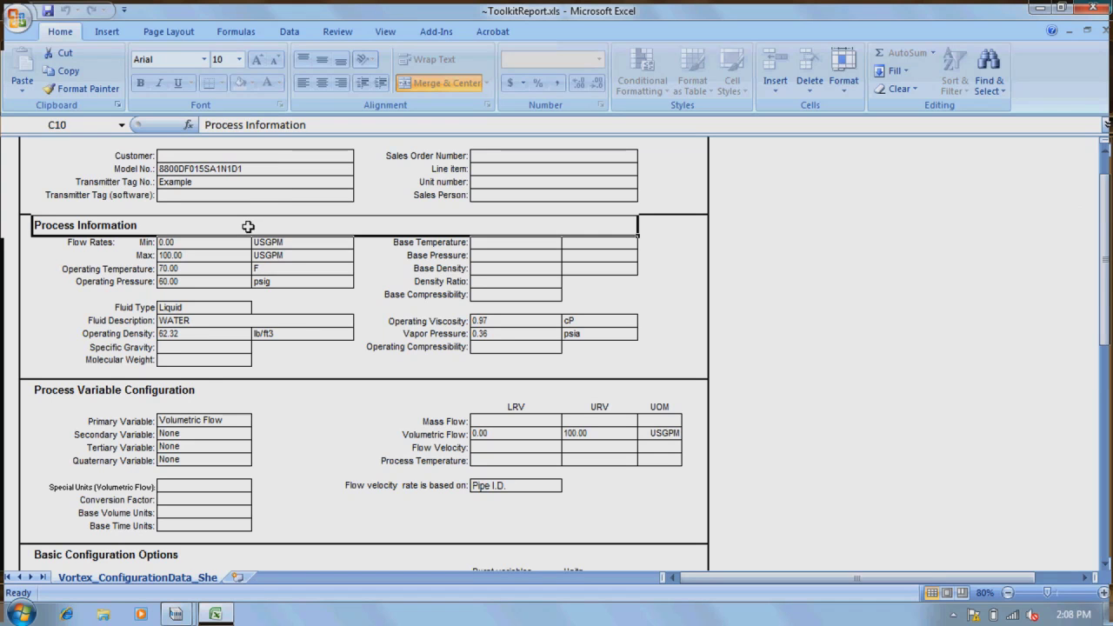
left_click(172, 388)
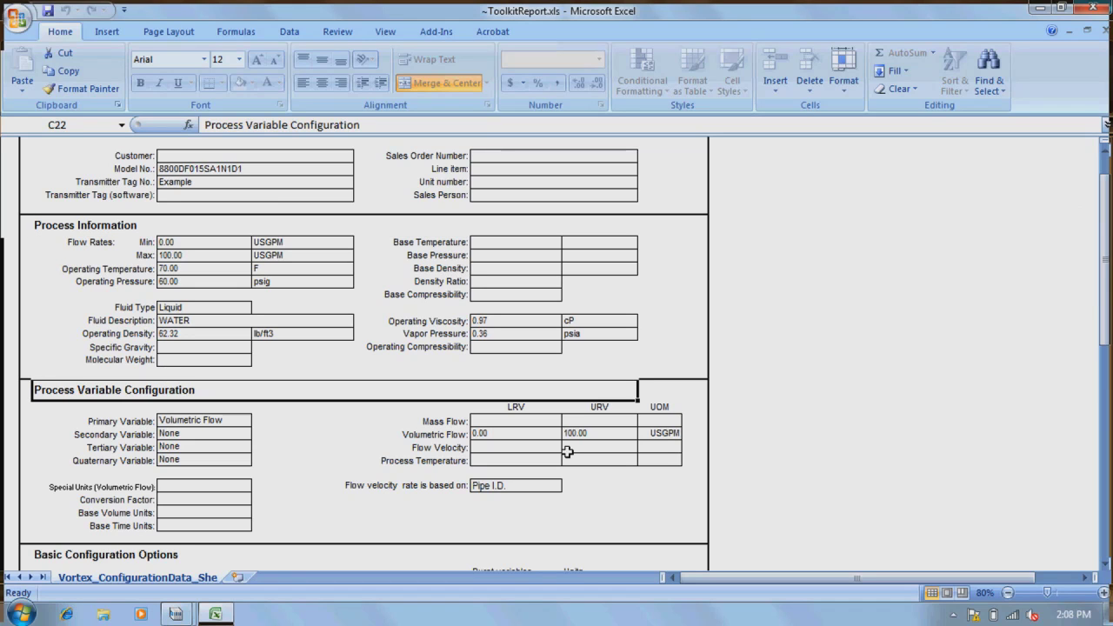
left_click(1105, 567)
scroll(1105, 567, "down", 5)
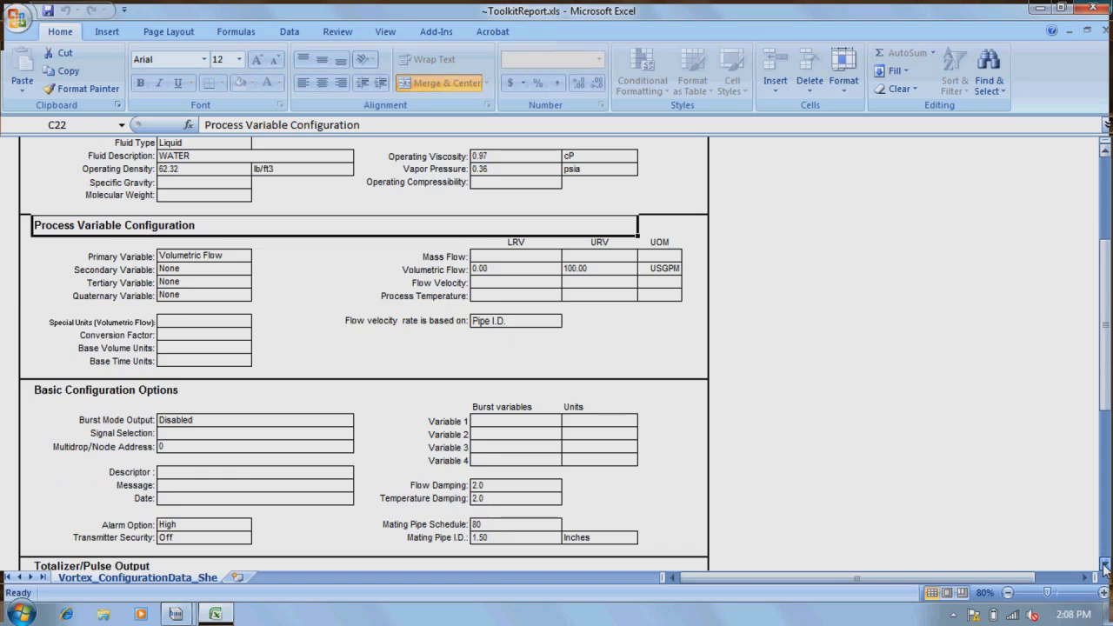
left_click(19, 19)
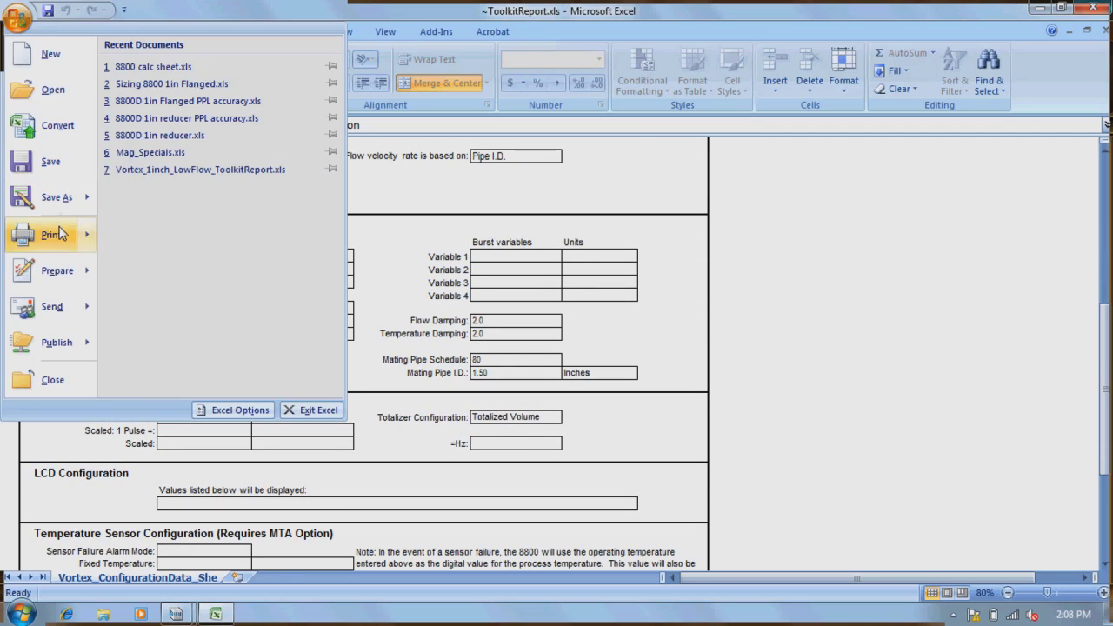
mouse_move(52, 235)
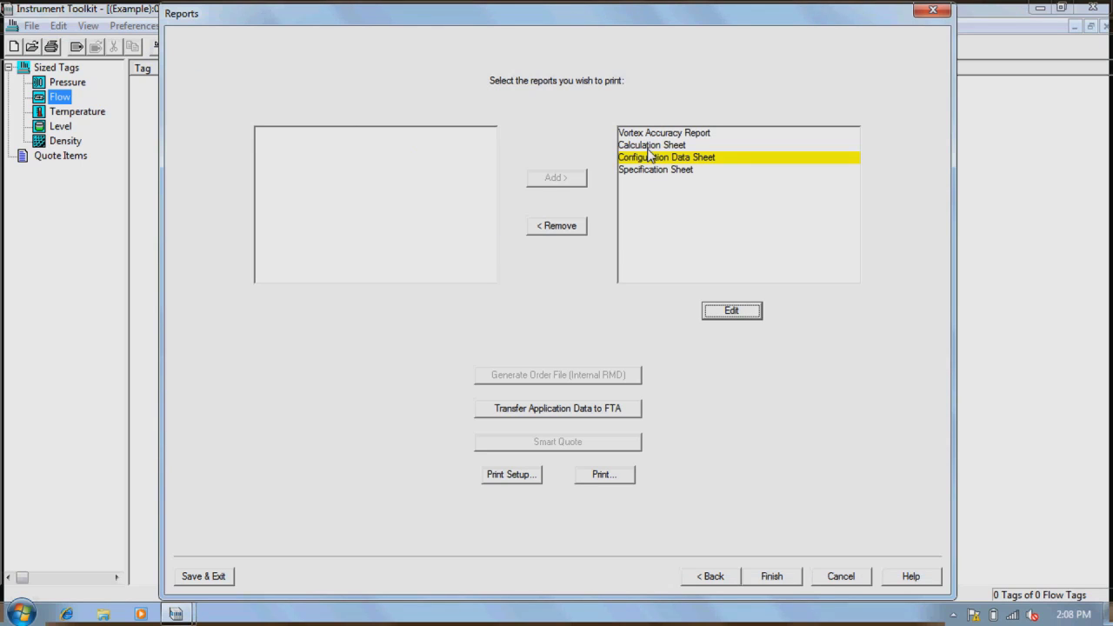
Step: Select all four reports, including Calculation Sheet, Vortex Accuracy Report and Specification Sheet, and finish the wizard
left_click(650, 145, "ctrl")
left_click(650, 133, "ctrl")
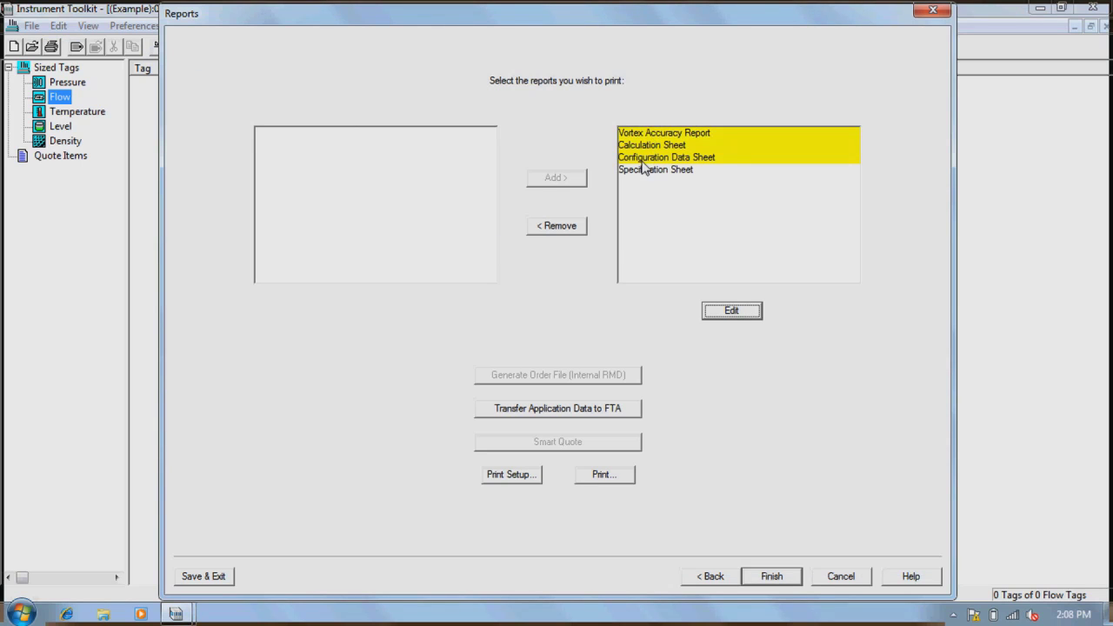
left_click(646, 170, "ctrl")
left_click(679, 240, "ctrl")
left_click(674, 251, "ctrl")
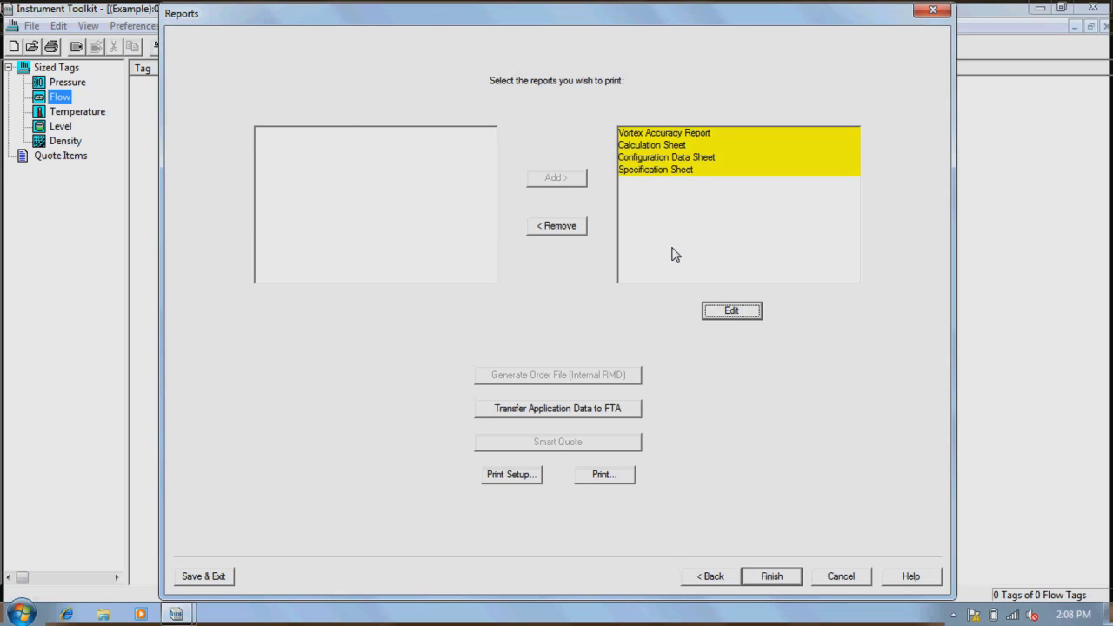
left_click(764, 580)
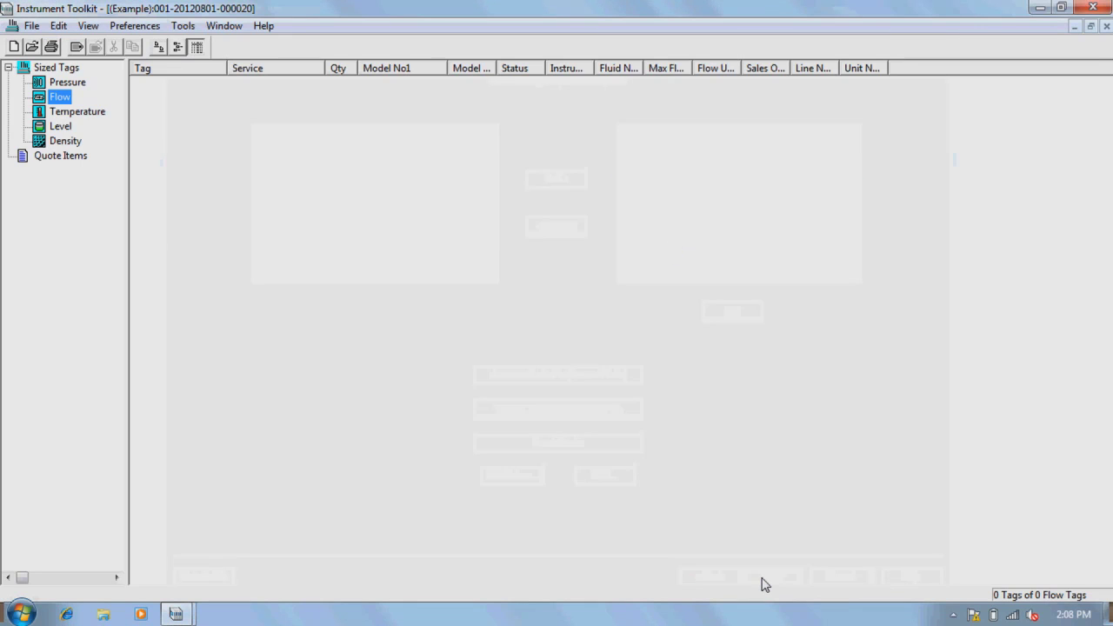